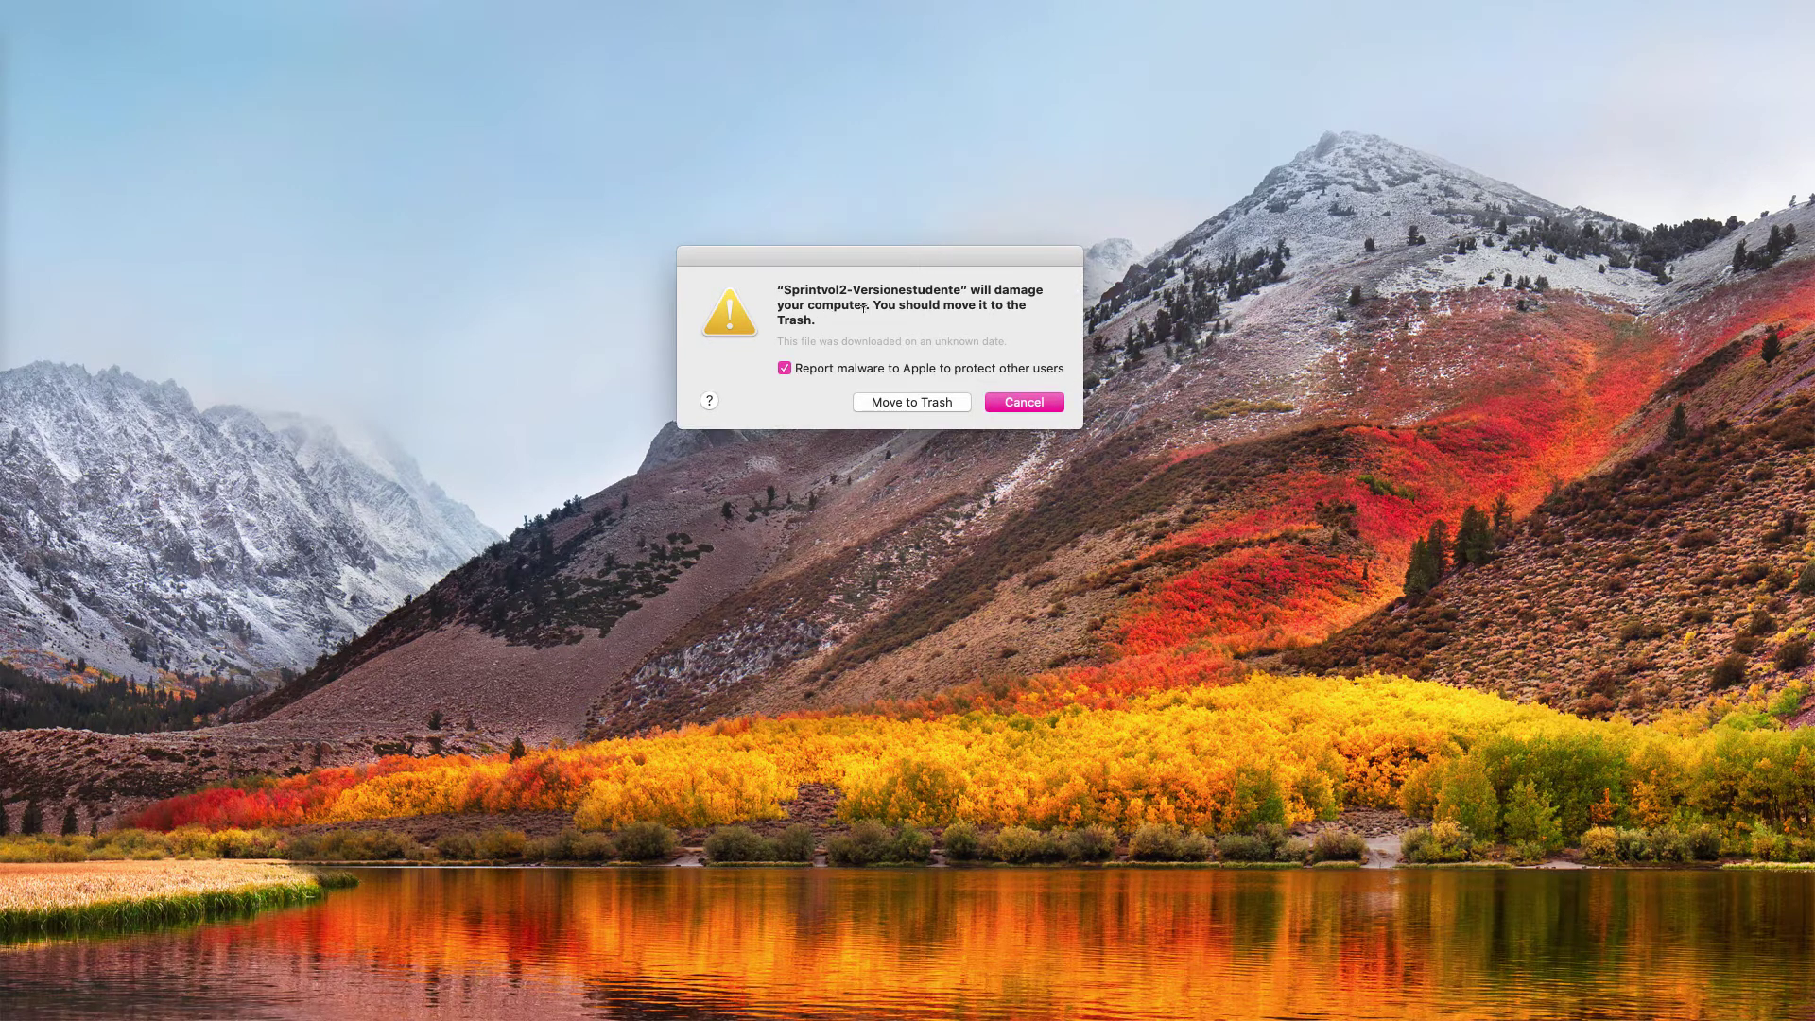
# Step: Reposition the malware warning and send the flagged file to the Trash
pyautogui.moveTo(885, 257); pyautogui.dragTo(850, 275)
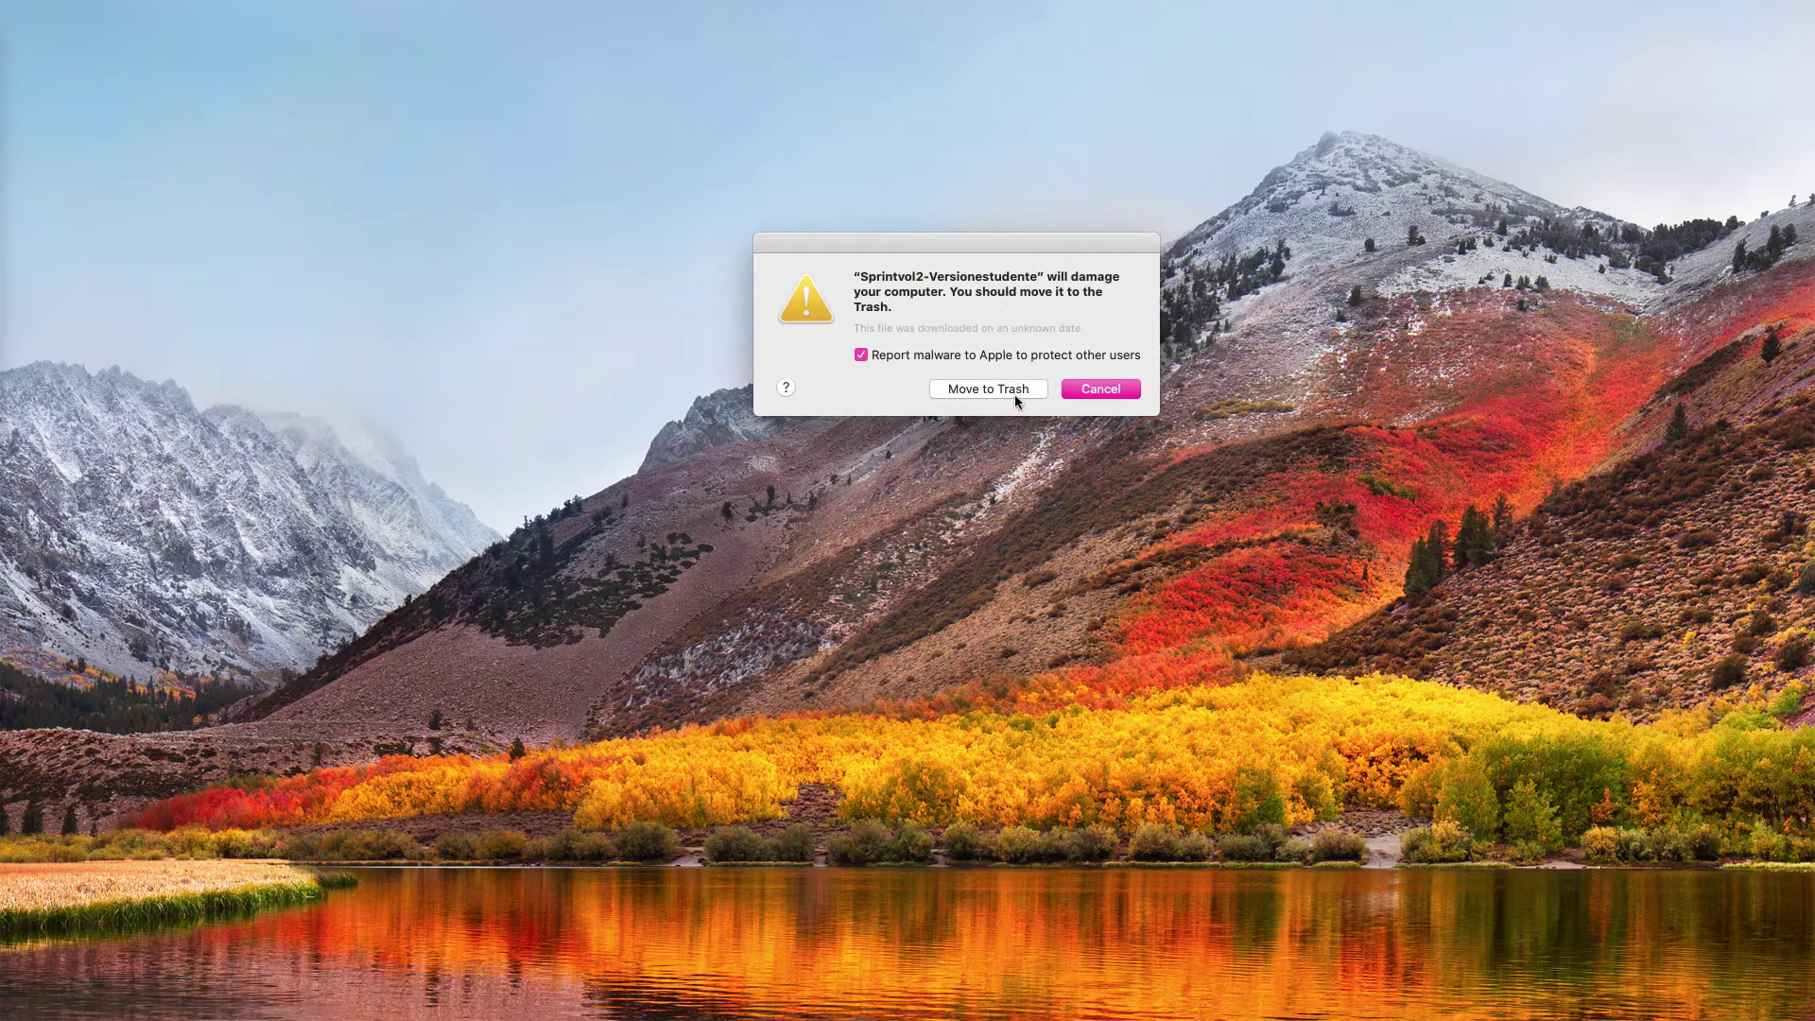
pyautogui.click(1014, 391)
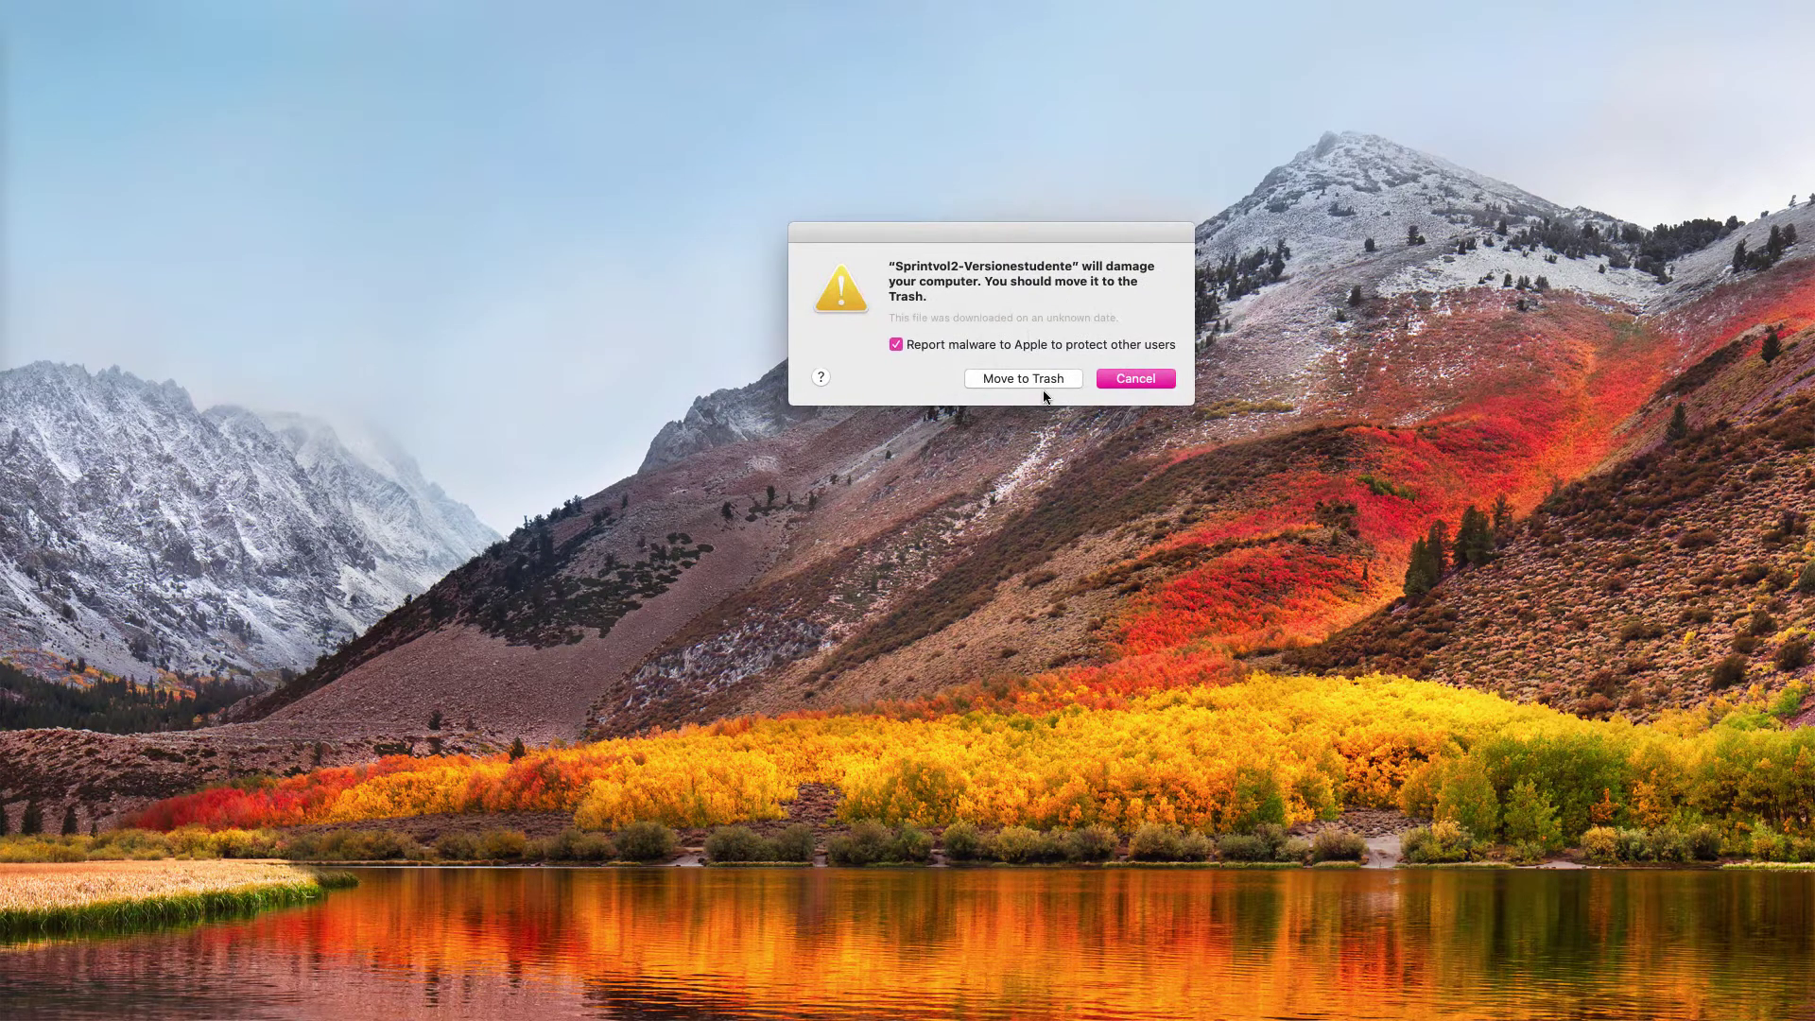
pyautogui.click(1043, 387)
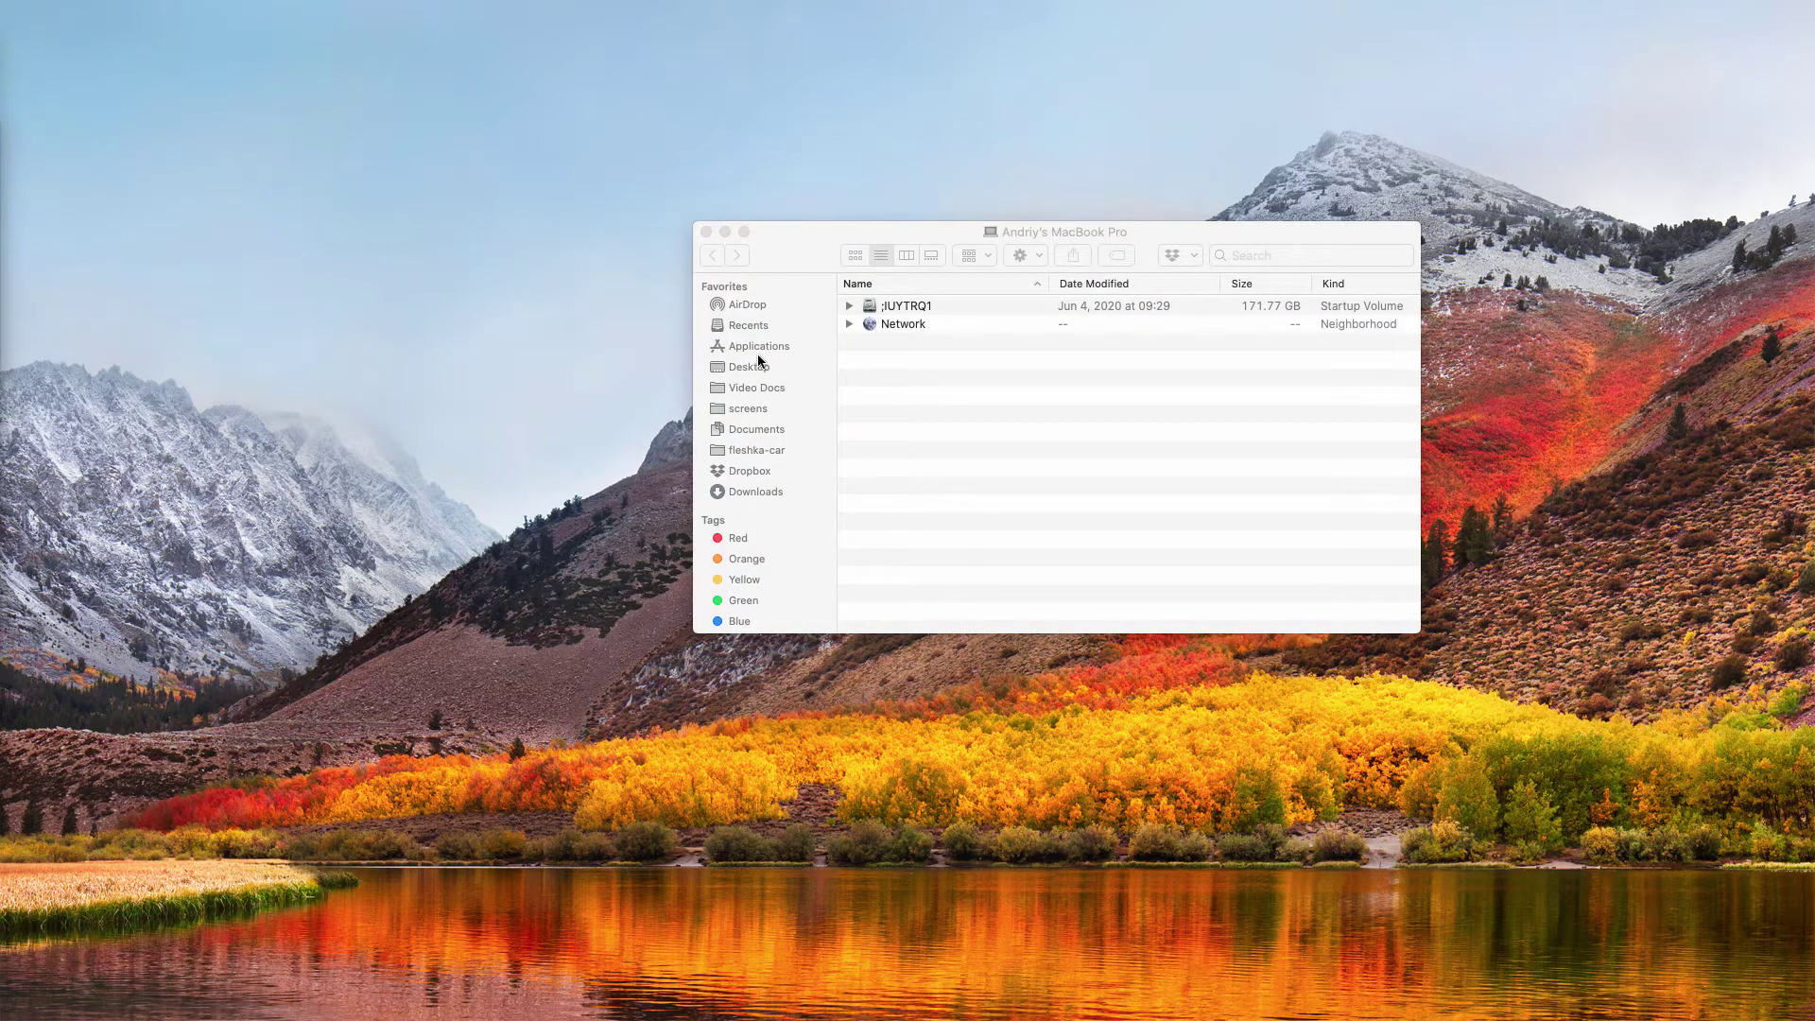
# Step: Sort Applications by name in reverse order, then trash the flagged file again
pyautogui.click(762, 348)
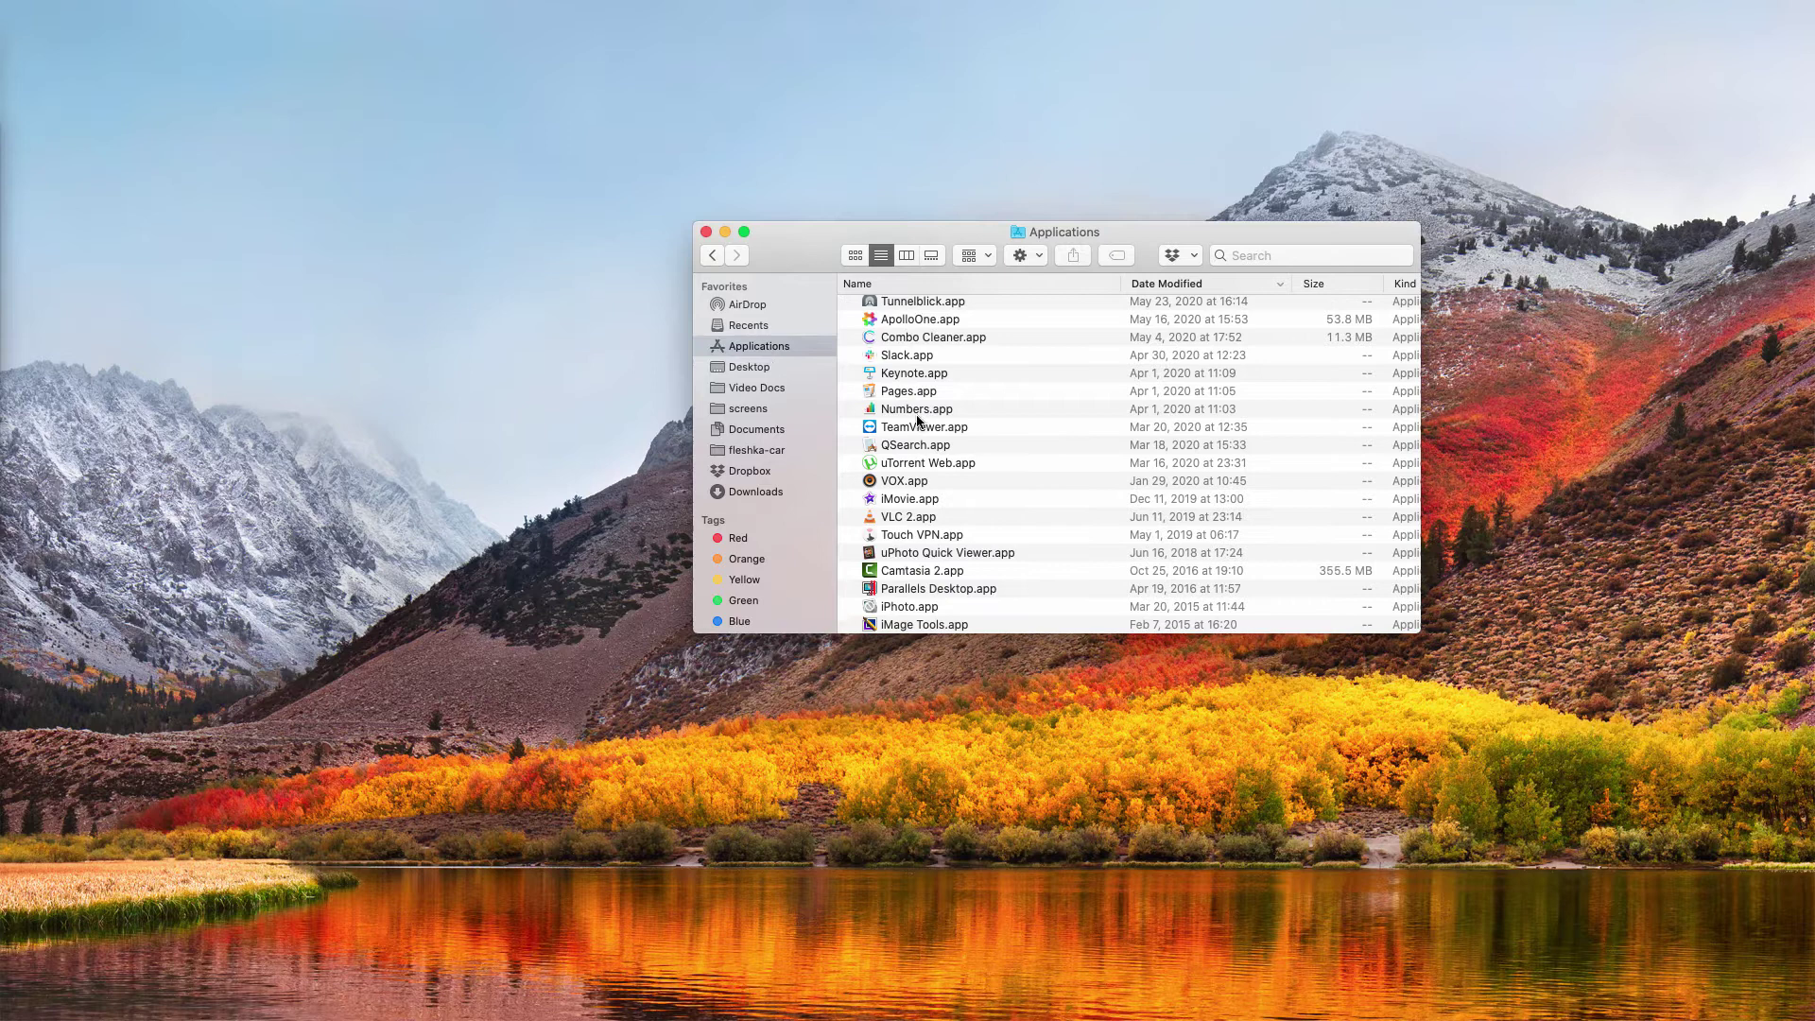
pyautogui.scroll(5, 917, 420)
pyautogui.scroll(5, 925, 429)
pyautogui.scroll(5, 932, 438)
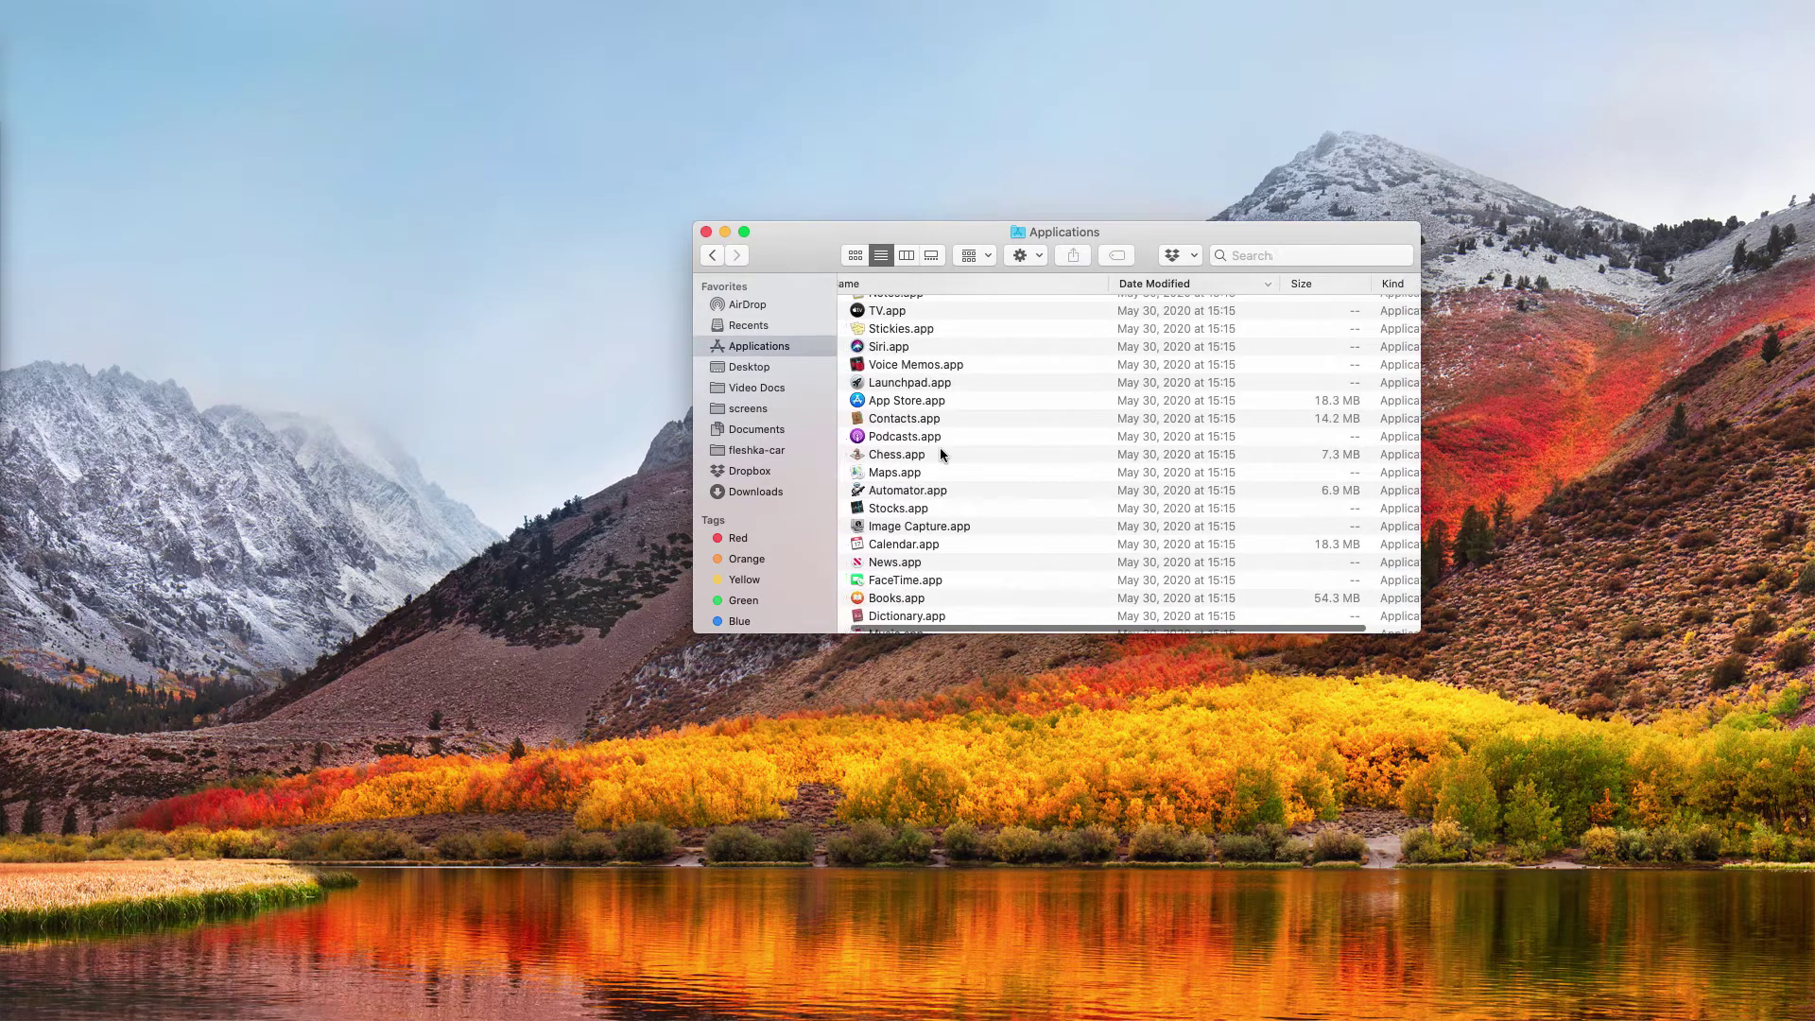
pyautogui.scroll(5, 940, 451)
pyautogui.scroll(5, 965, 433)
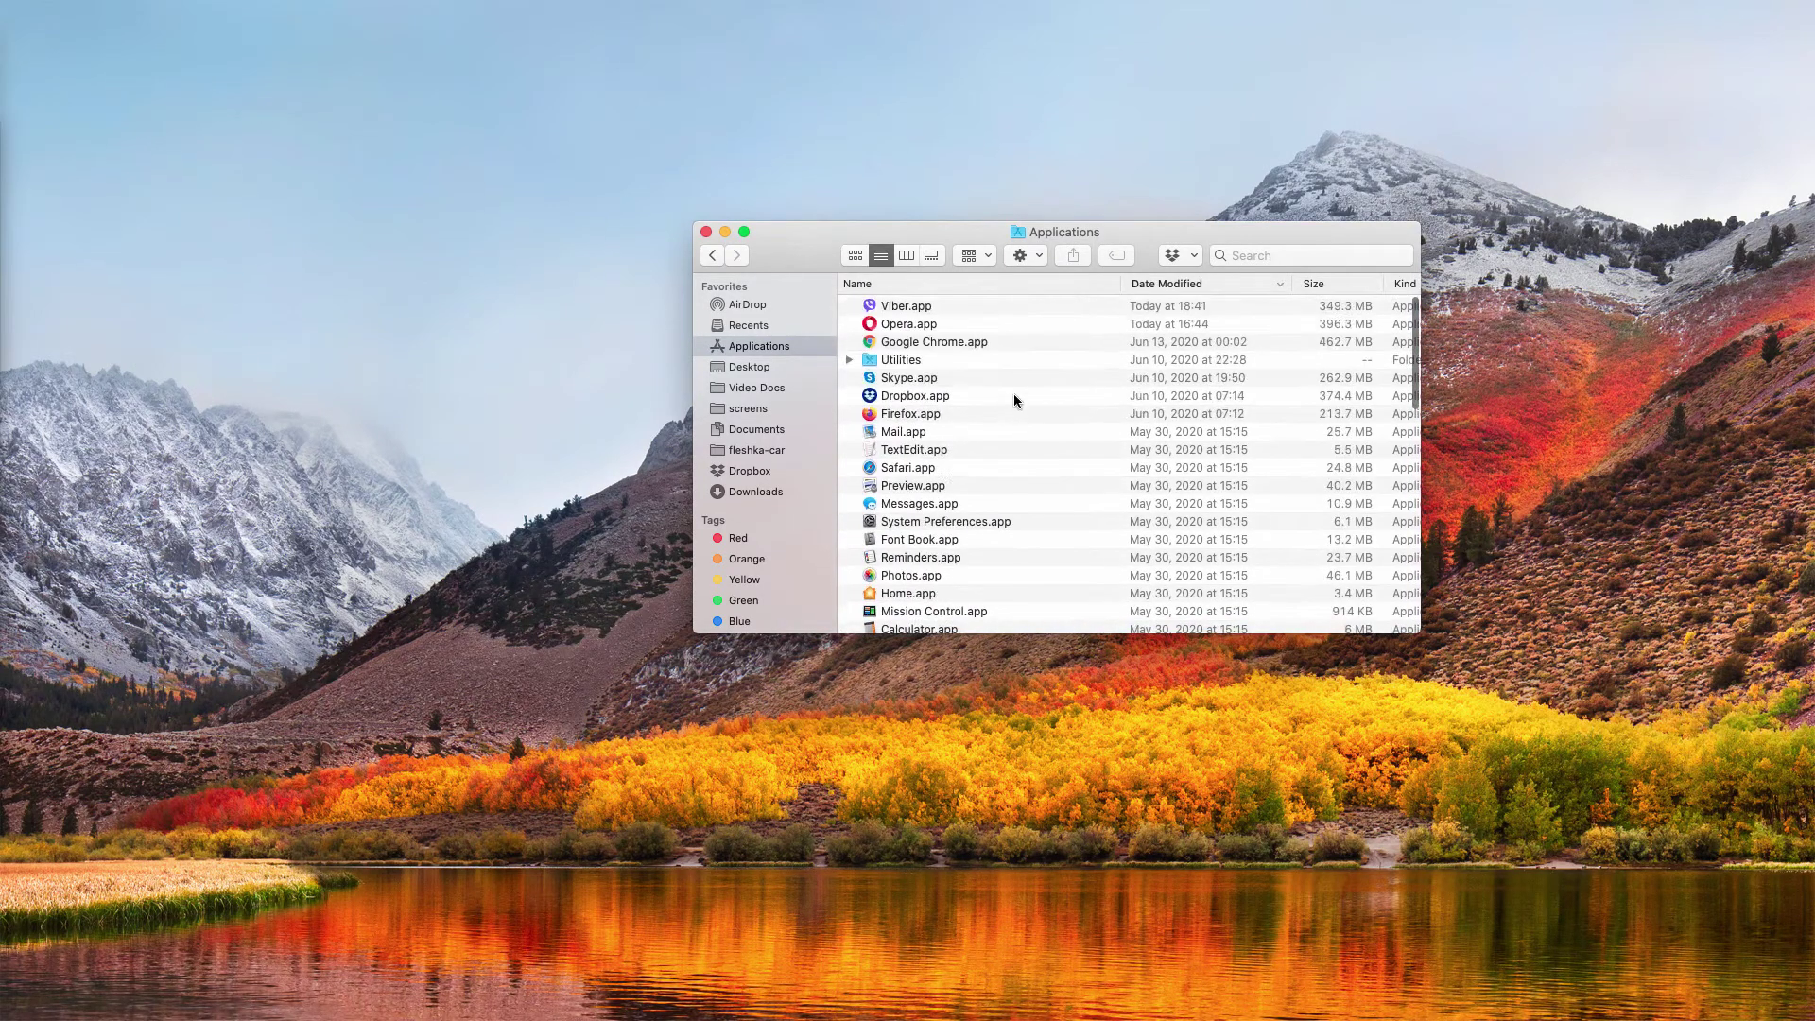
pyautogui.click(943, 307)
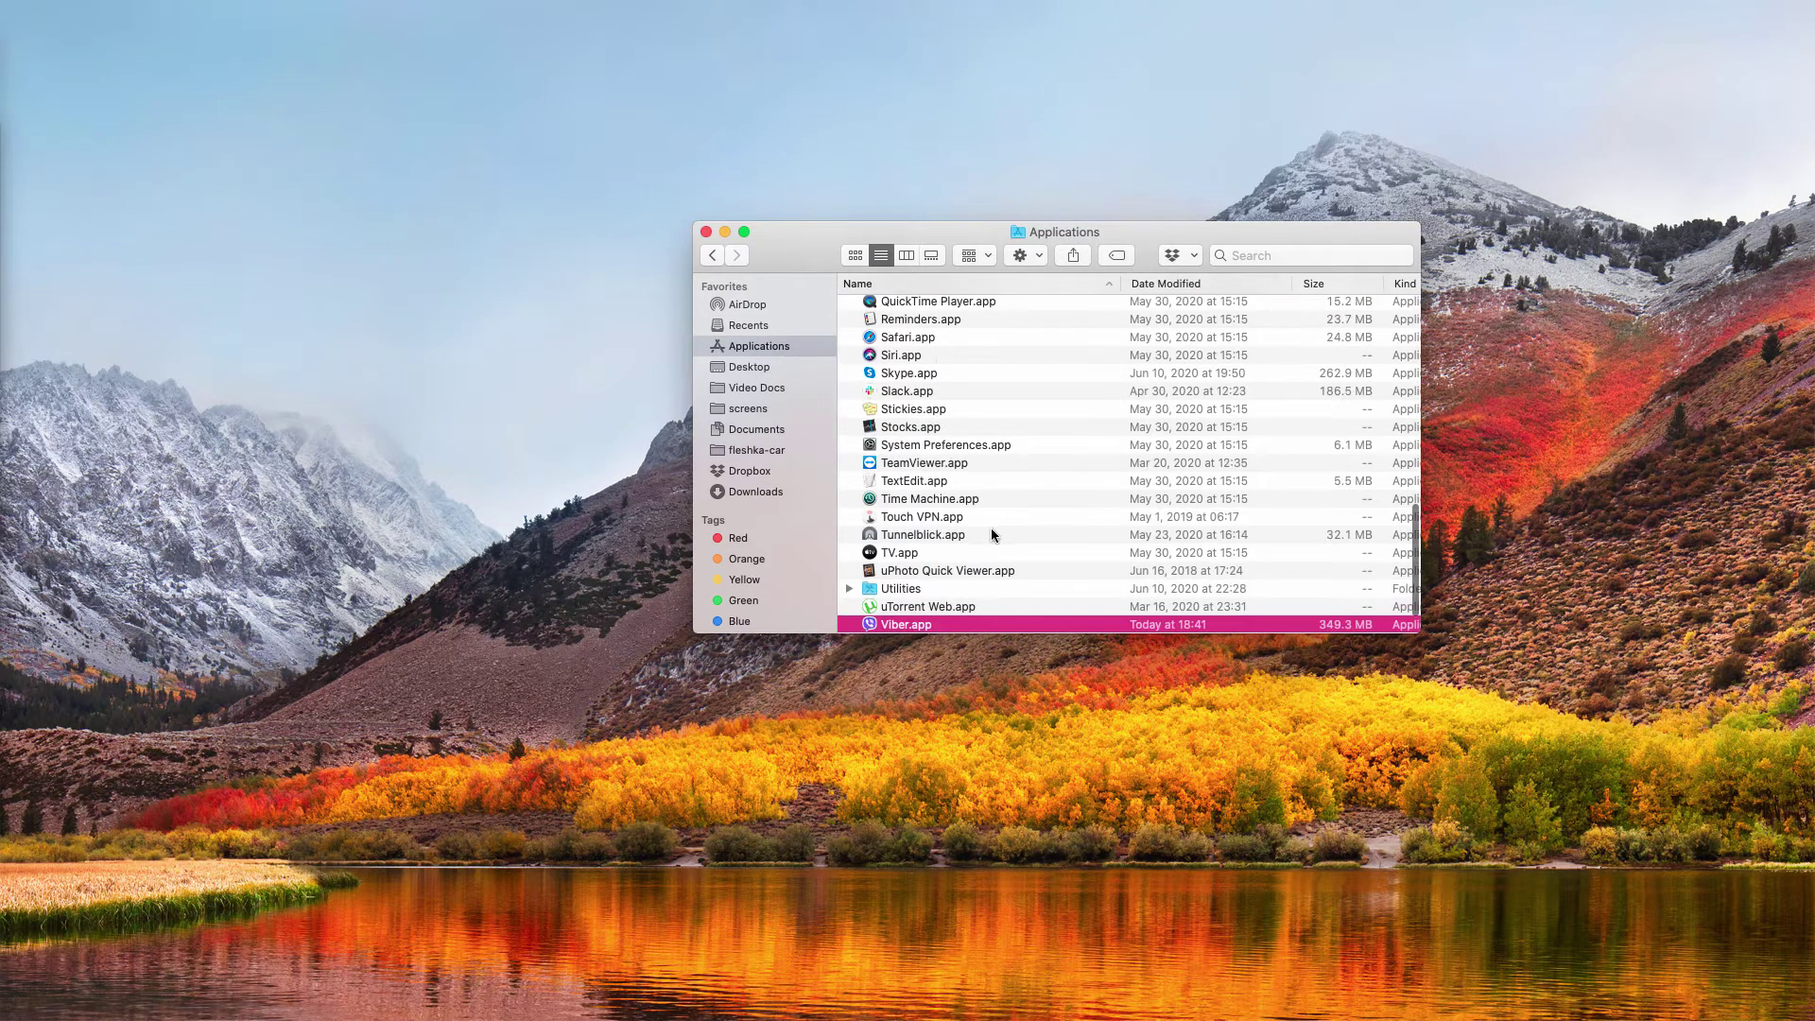
pyautogui.scroll(2, 993, 535)
pyautogui.scroll(2, 991, 528)
pyautogui.scroll(1, 990, 527)
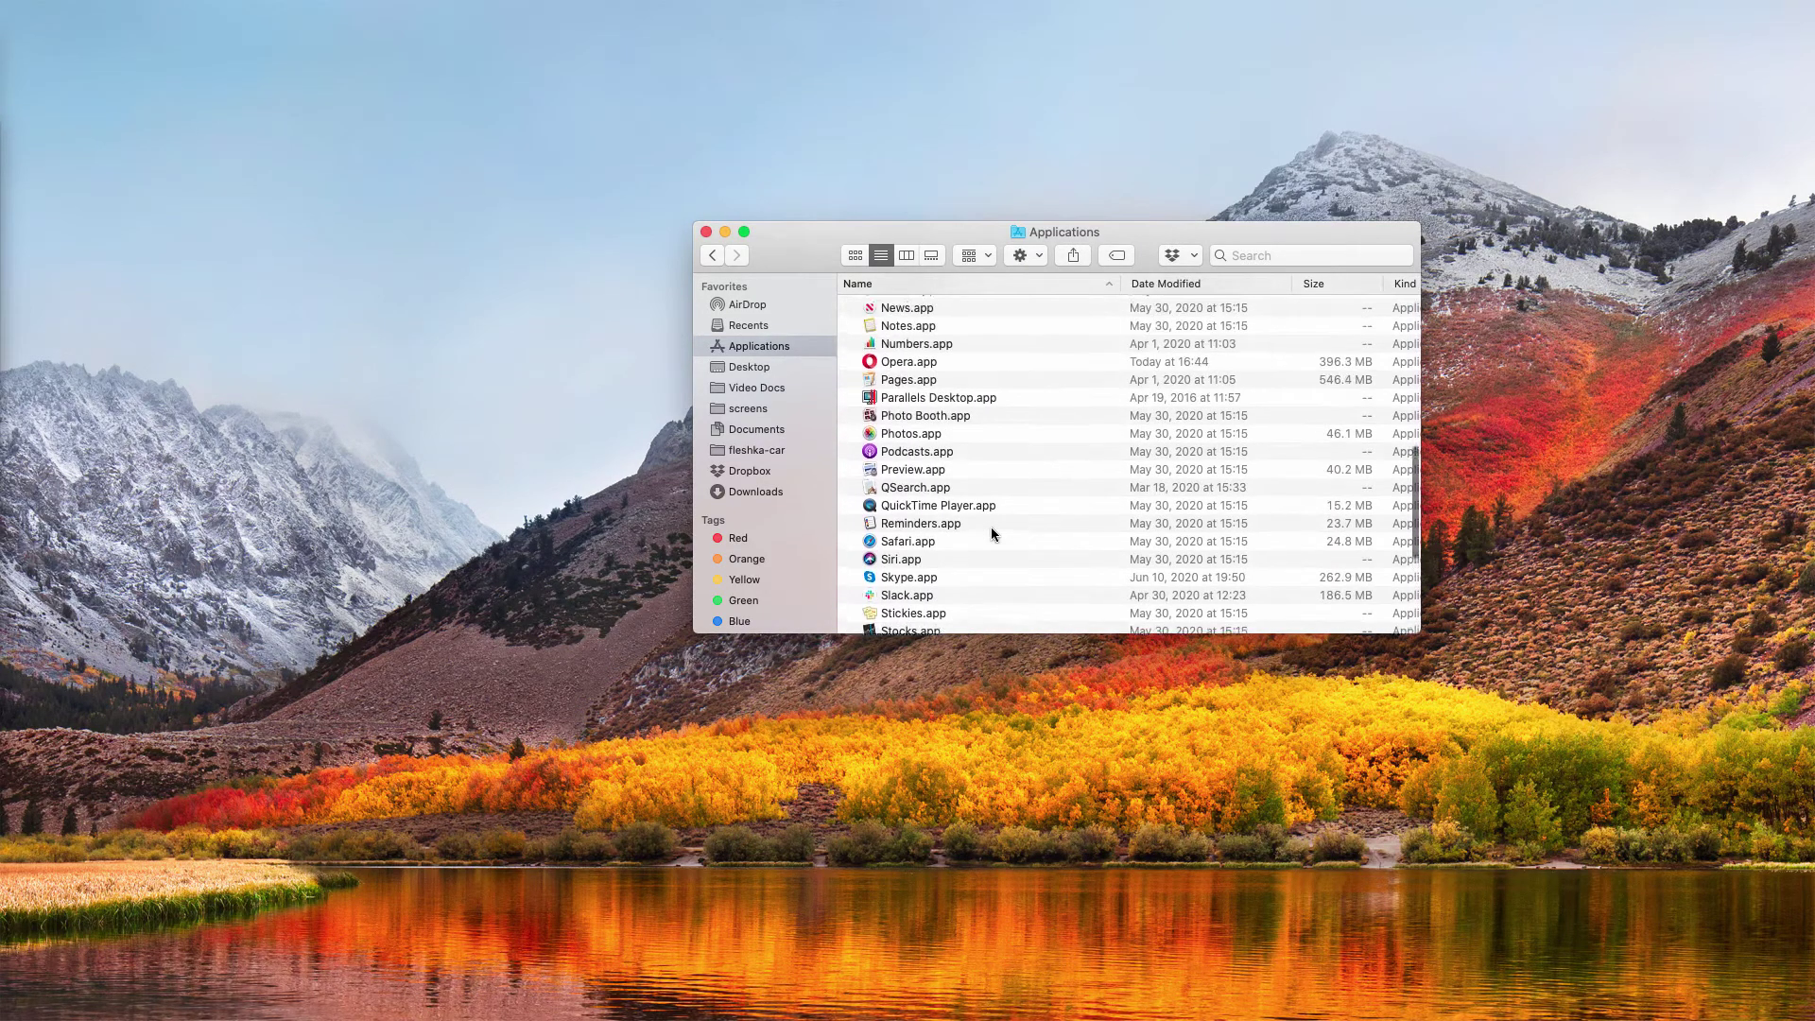
pyautogui.scroll(1, 991, 526)
pyautogui.scroll(2, 990, 528)
pyautogui.scroll(2, 990, 528)
pyautogui.scroll(2, 990, 528)
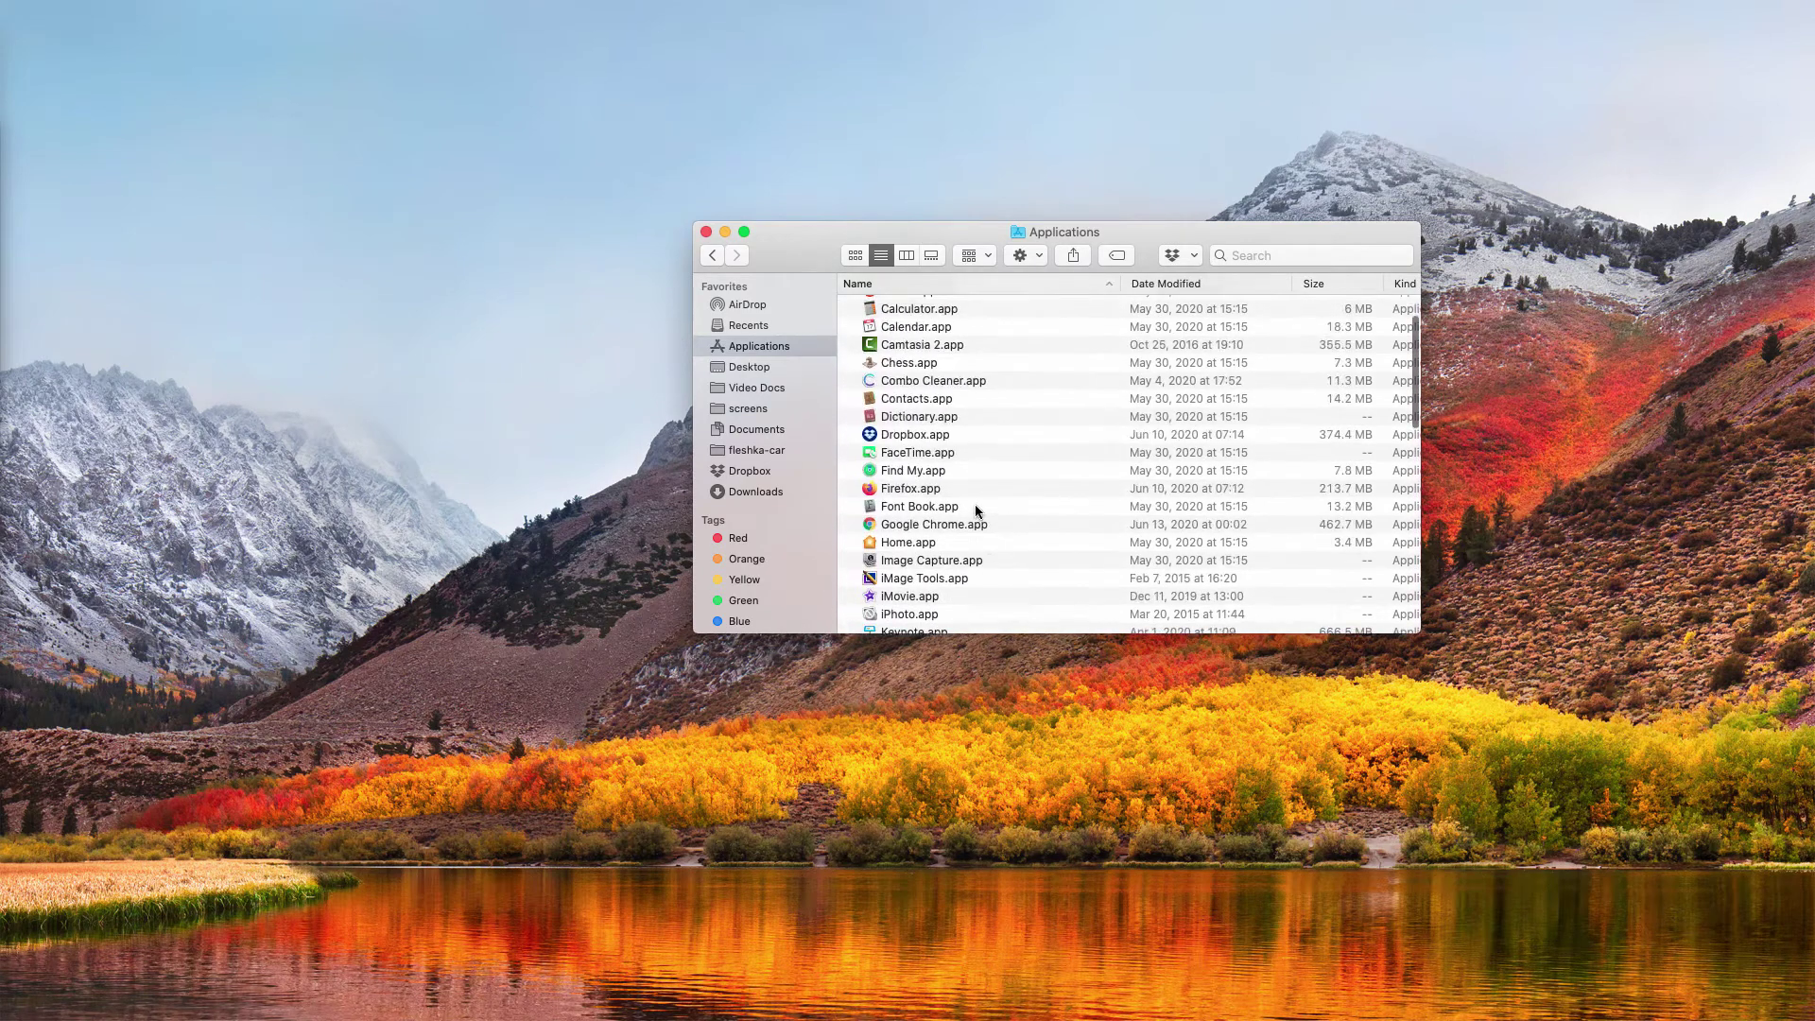
pyautogui.click(891, 284)
pyautogui.scroll(-3, 945, 415)
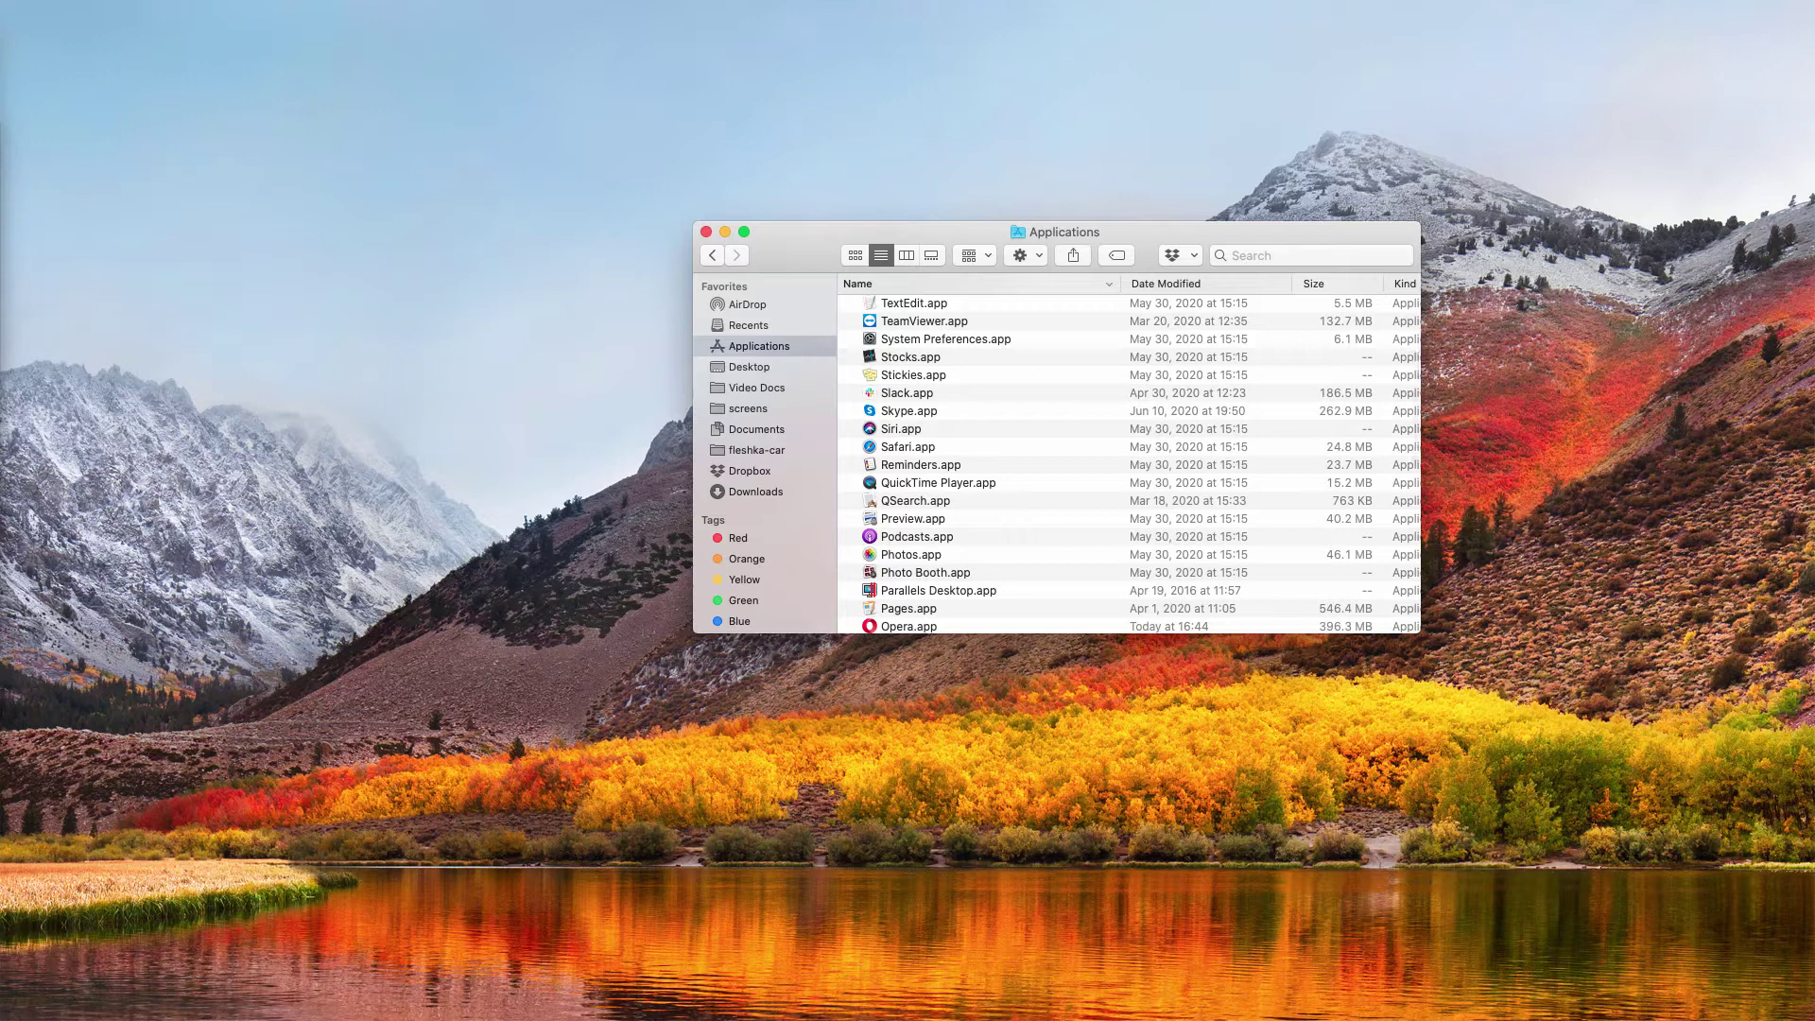
pyautogui.moveTo(354, 336); pyautogui.dragTo(723, 684)
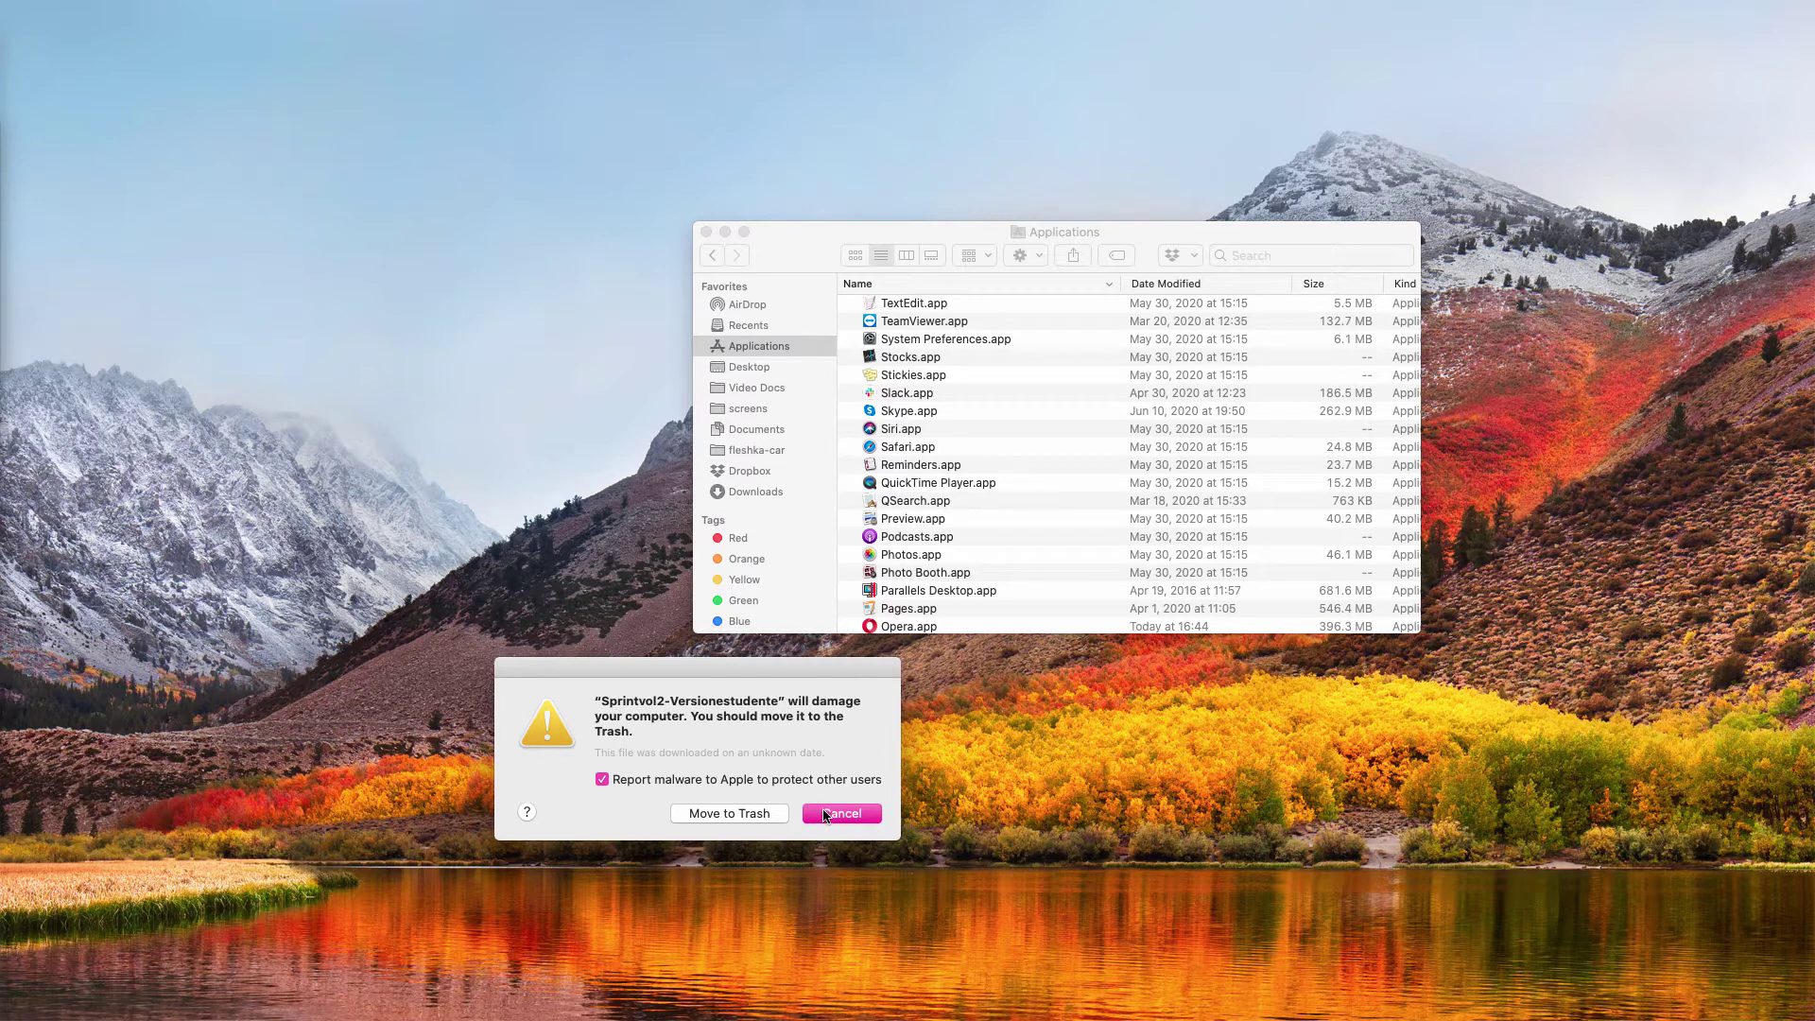
pyautogui.click(755, 814)
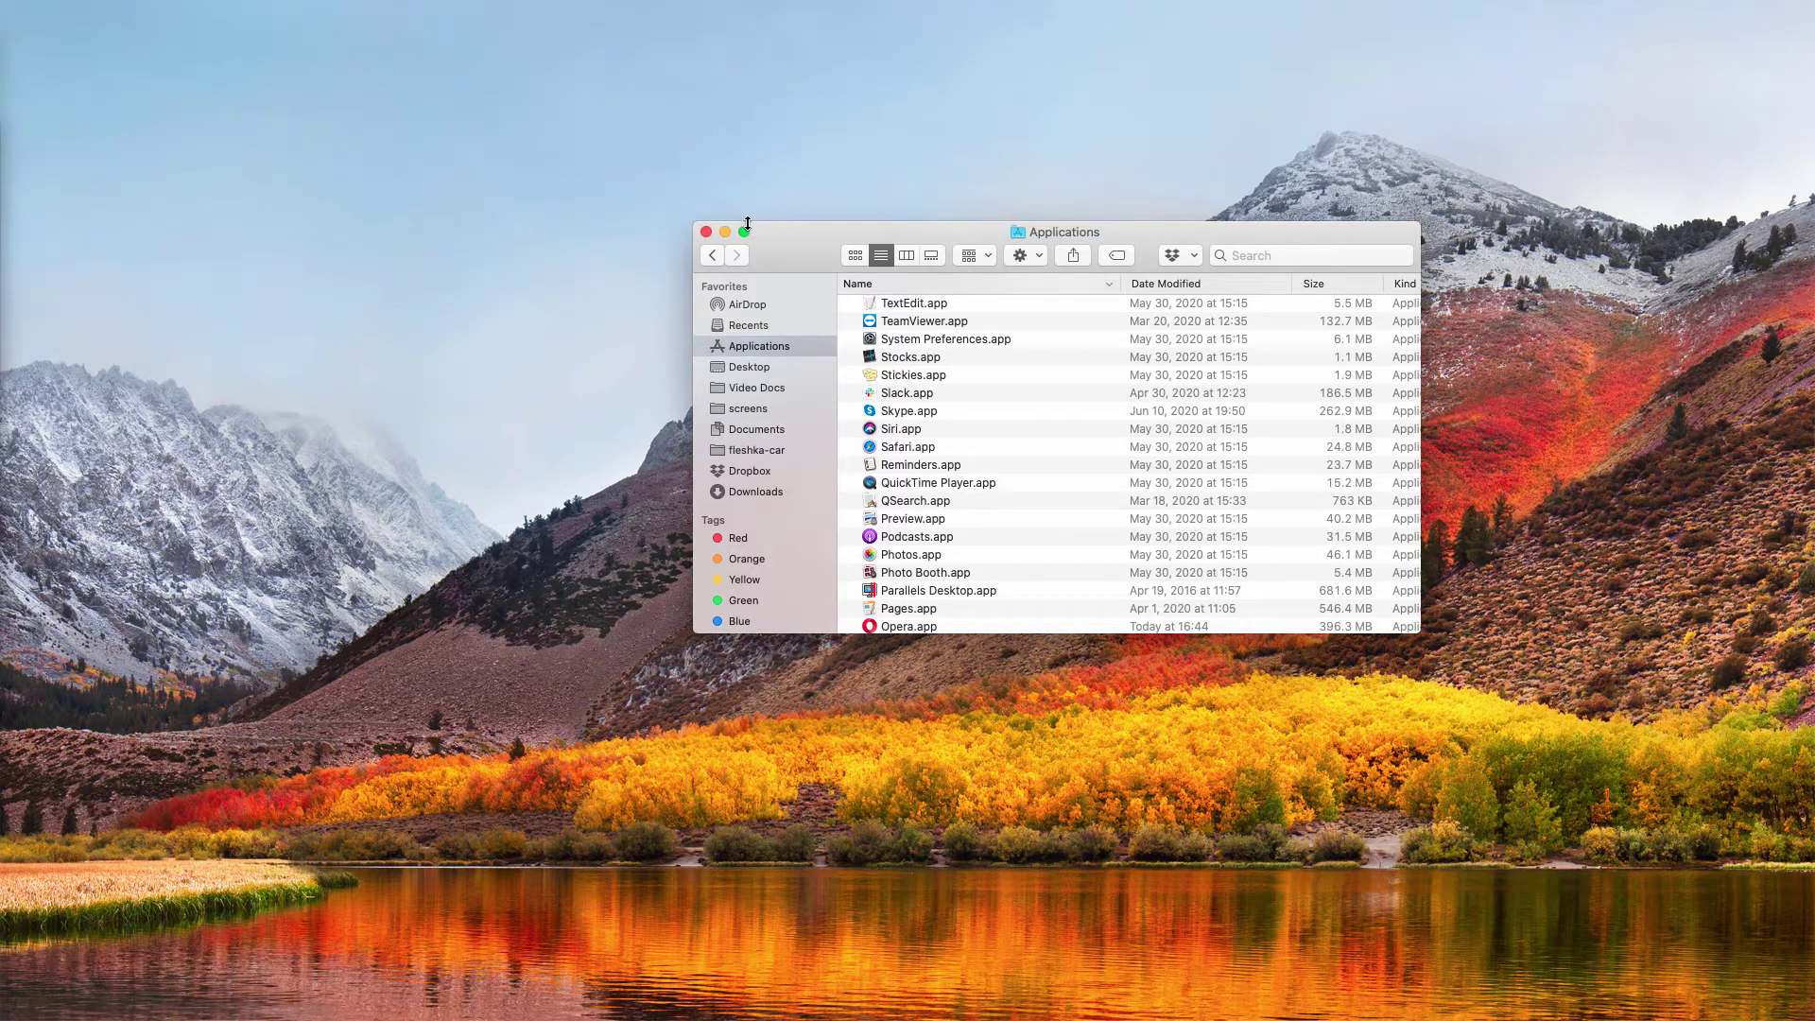
# Step: Close the Applications window and select the domain in Chrome's address bar
pyautogui.click(706, 231)
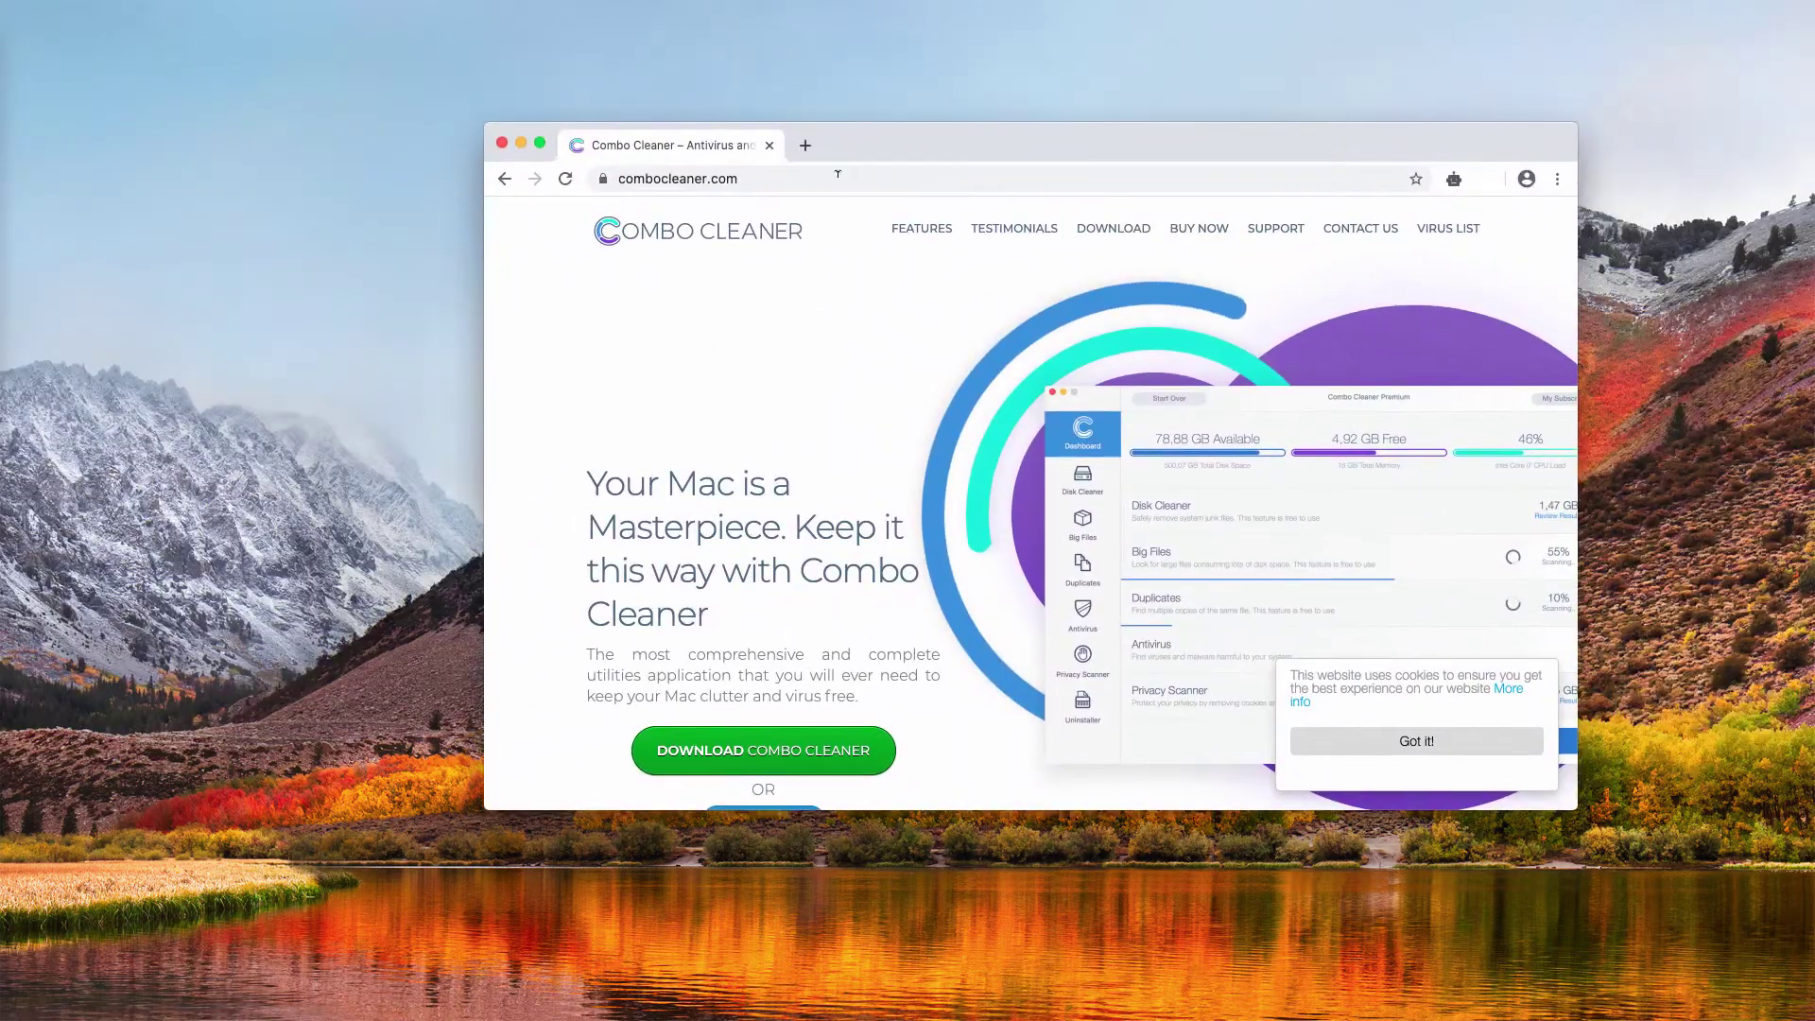
pyautogui.click(861, 175)
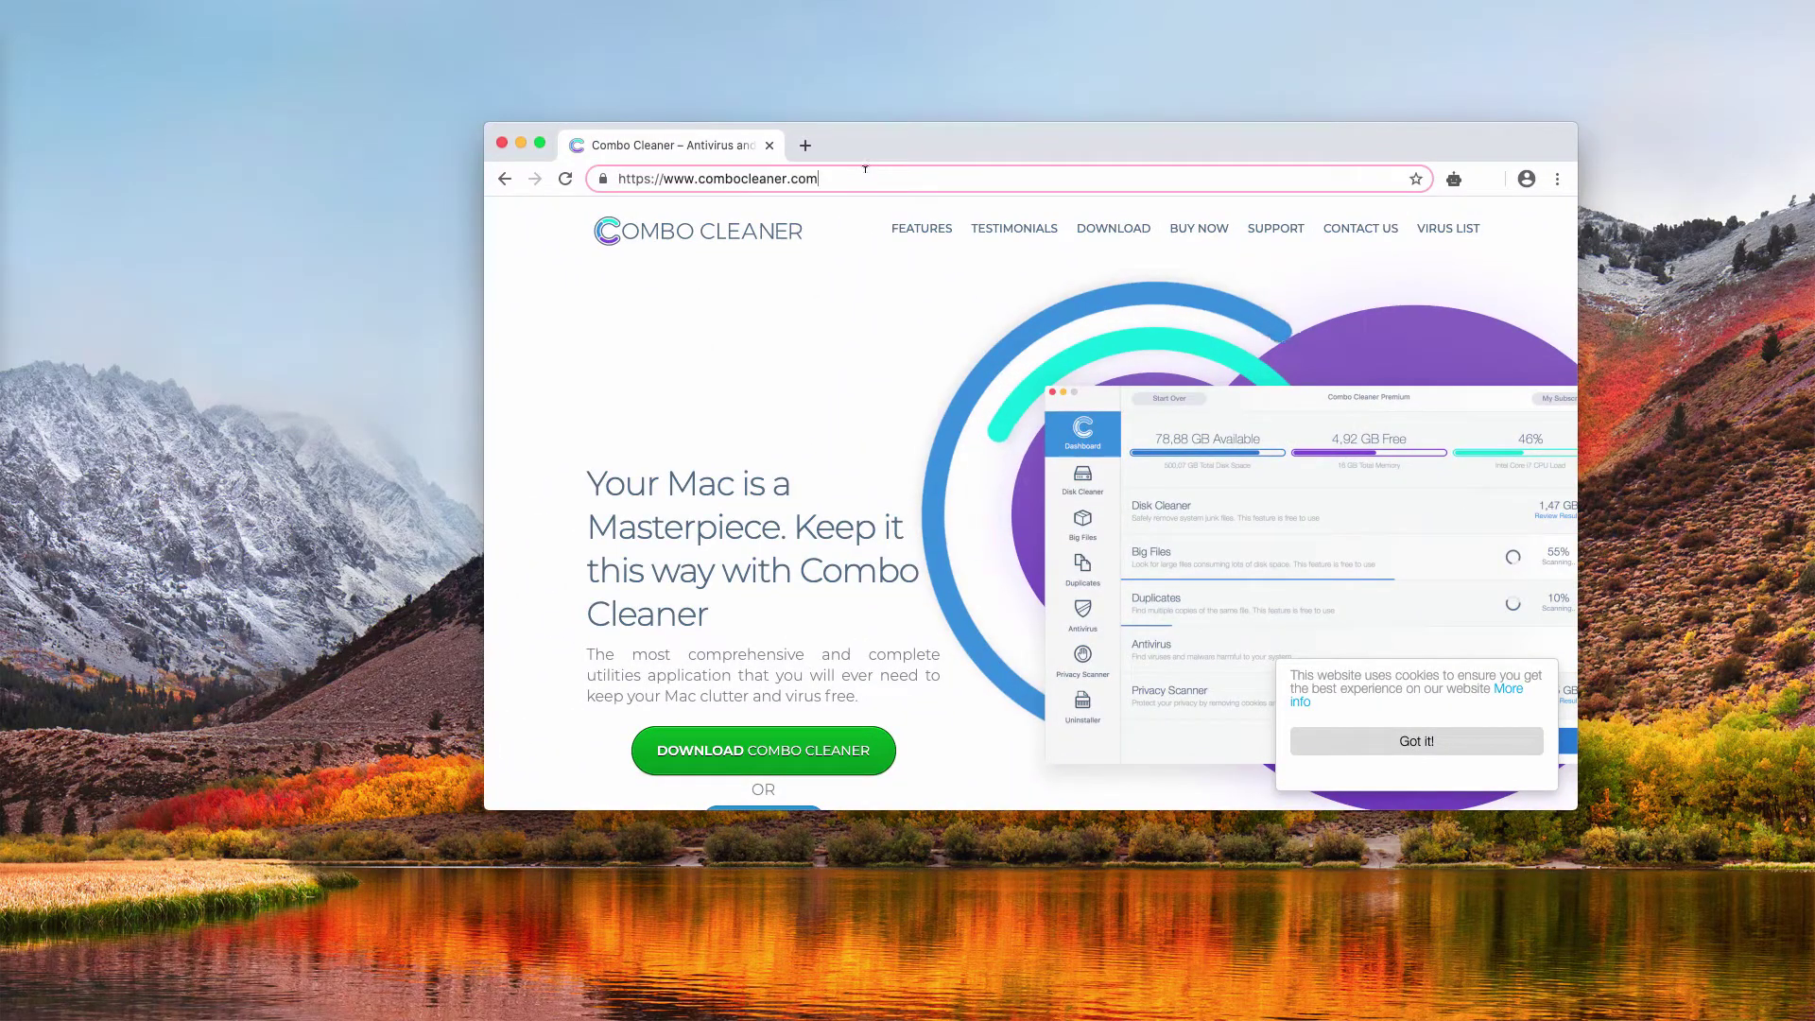
pyautogui.moveTo(861, 172); pyautogui.dragTo(716, 177)
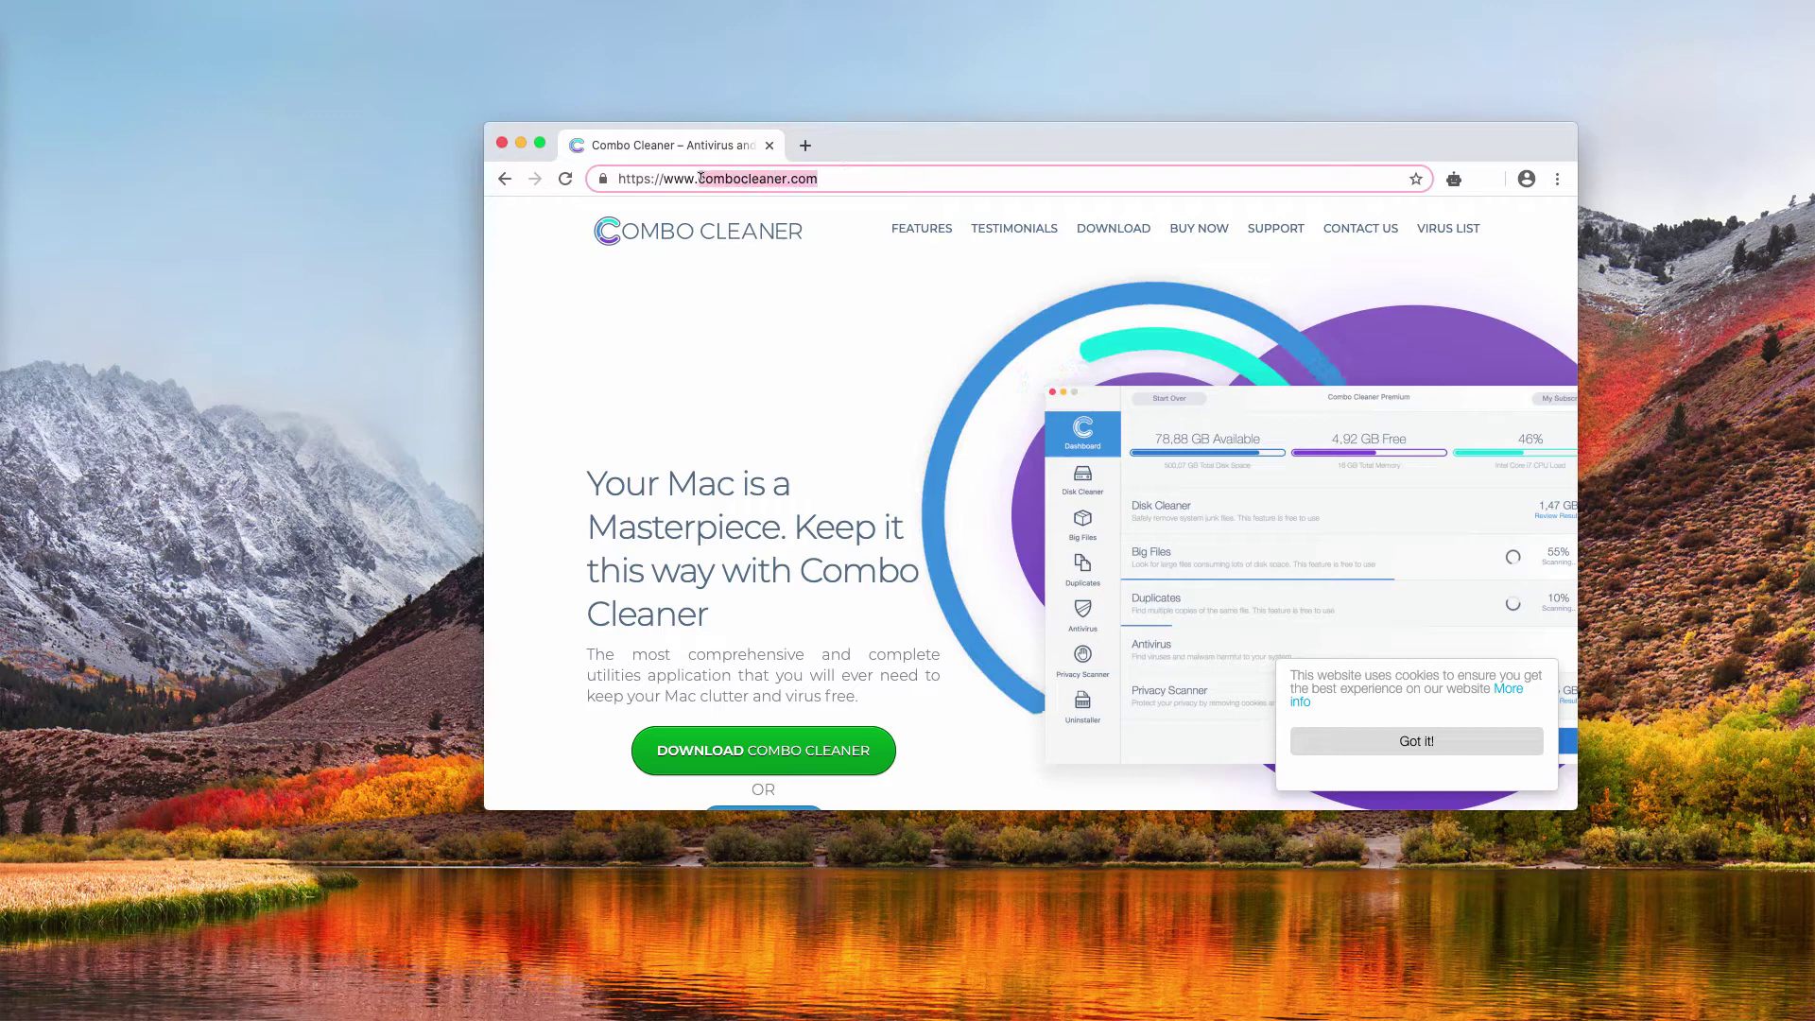
pyautogui.click(851, 178)
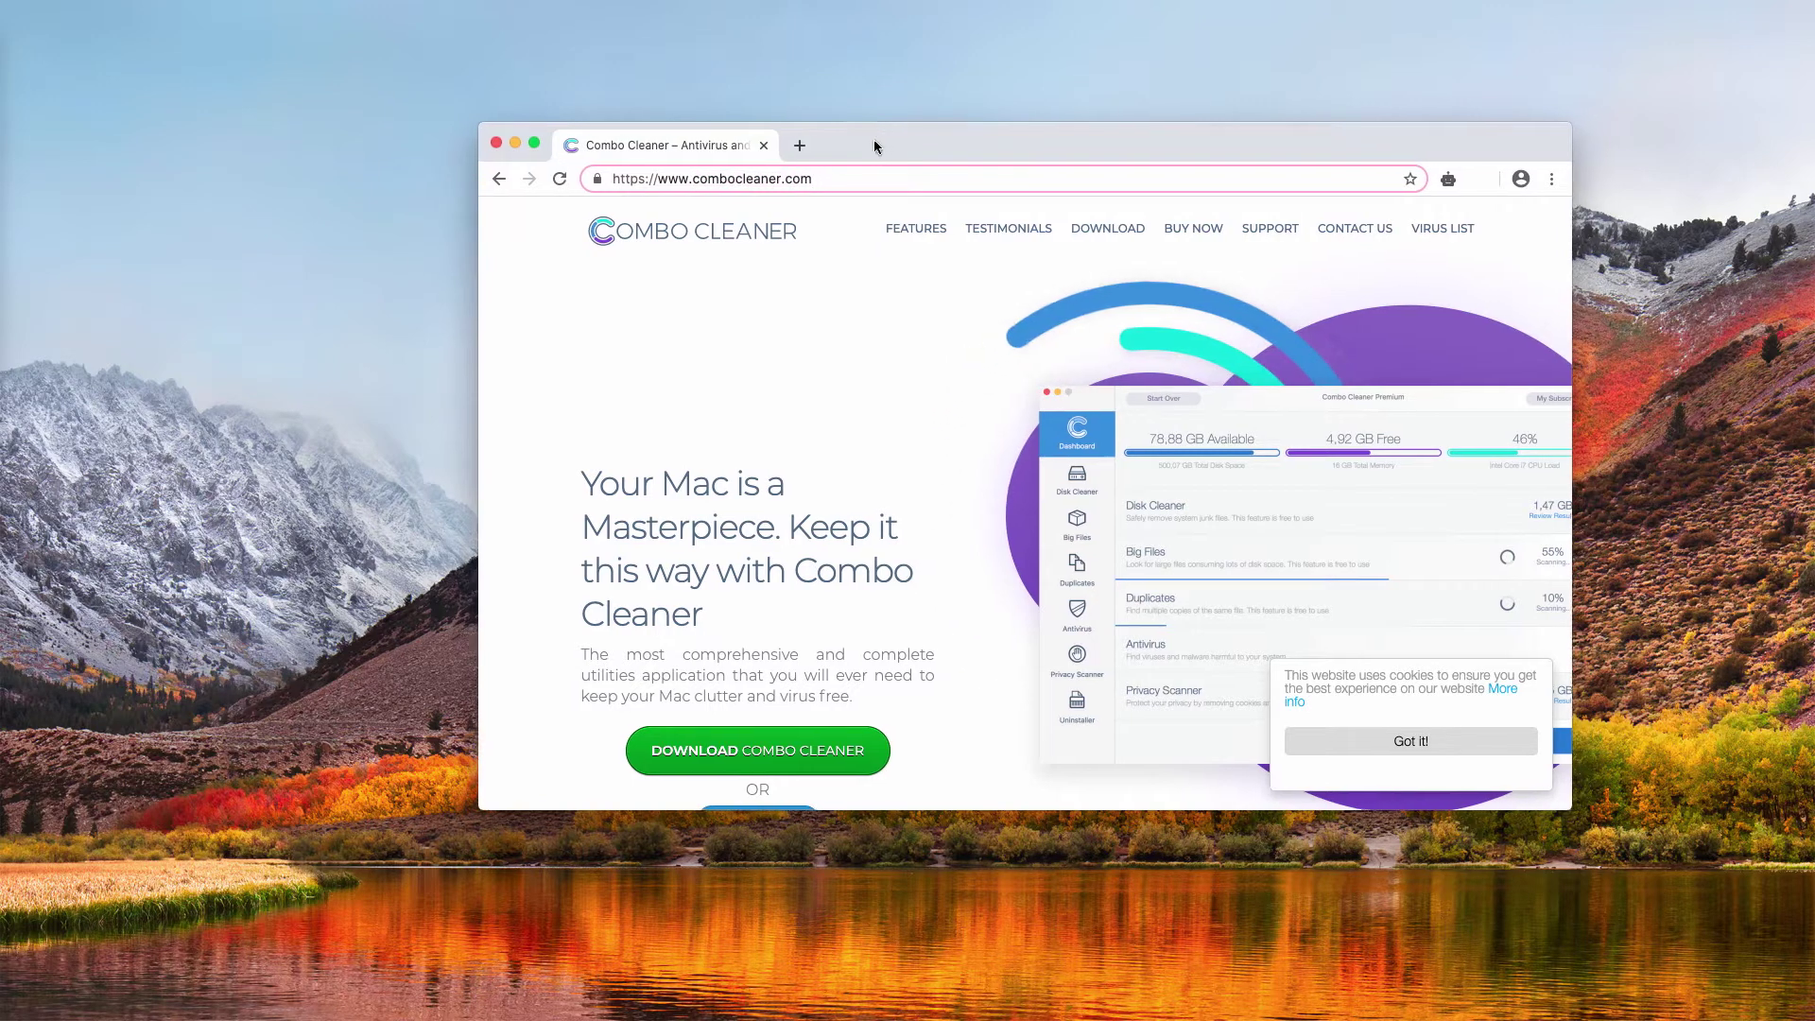
# Step: Highlight the combocleaner.com address twice and shift the Combo Cleaner window left
pyautogui.moveTo(880, 137); pyautogui.dragTo(857, 137)
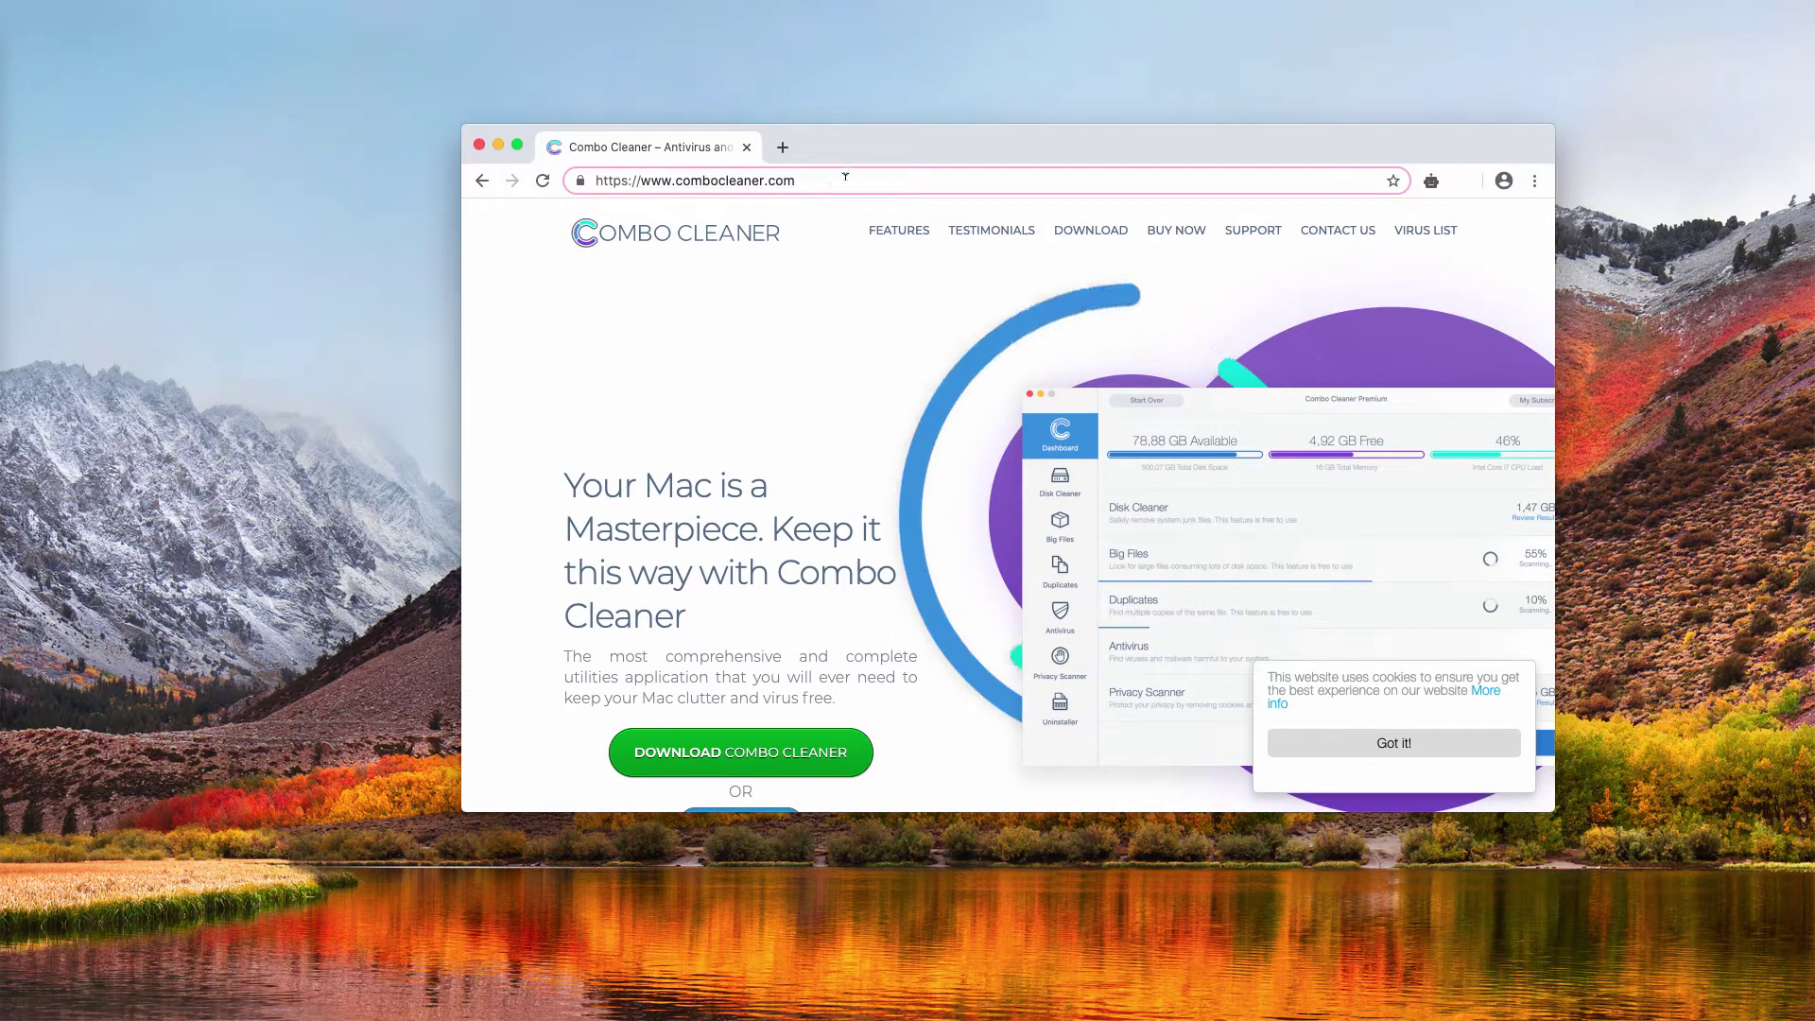
pyautogui.moveTo(676, 180); pyautogui.dragTo(798, 181)
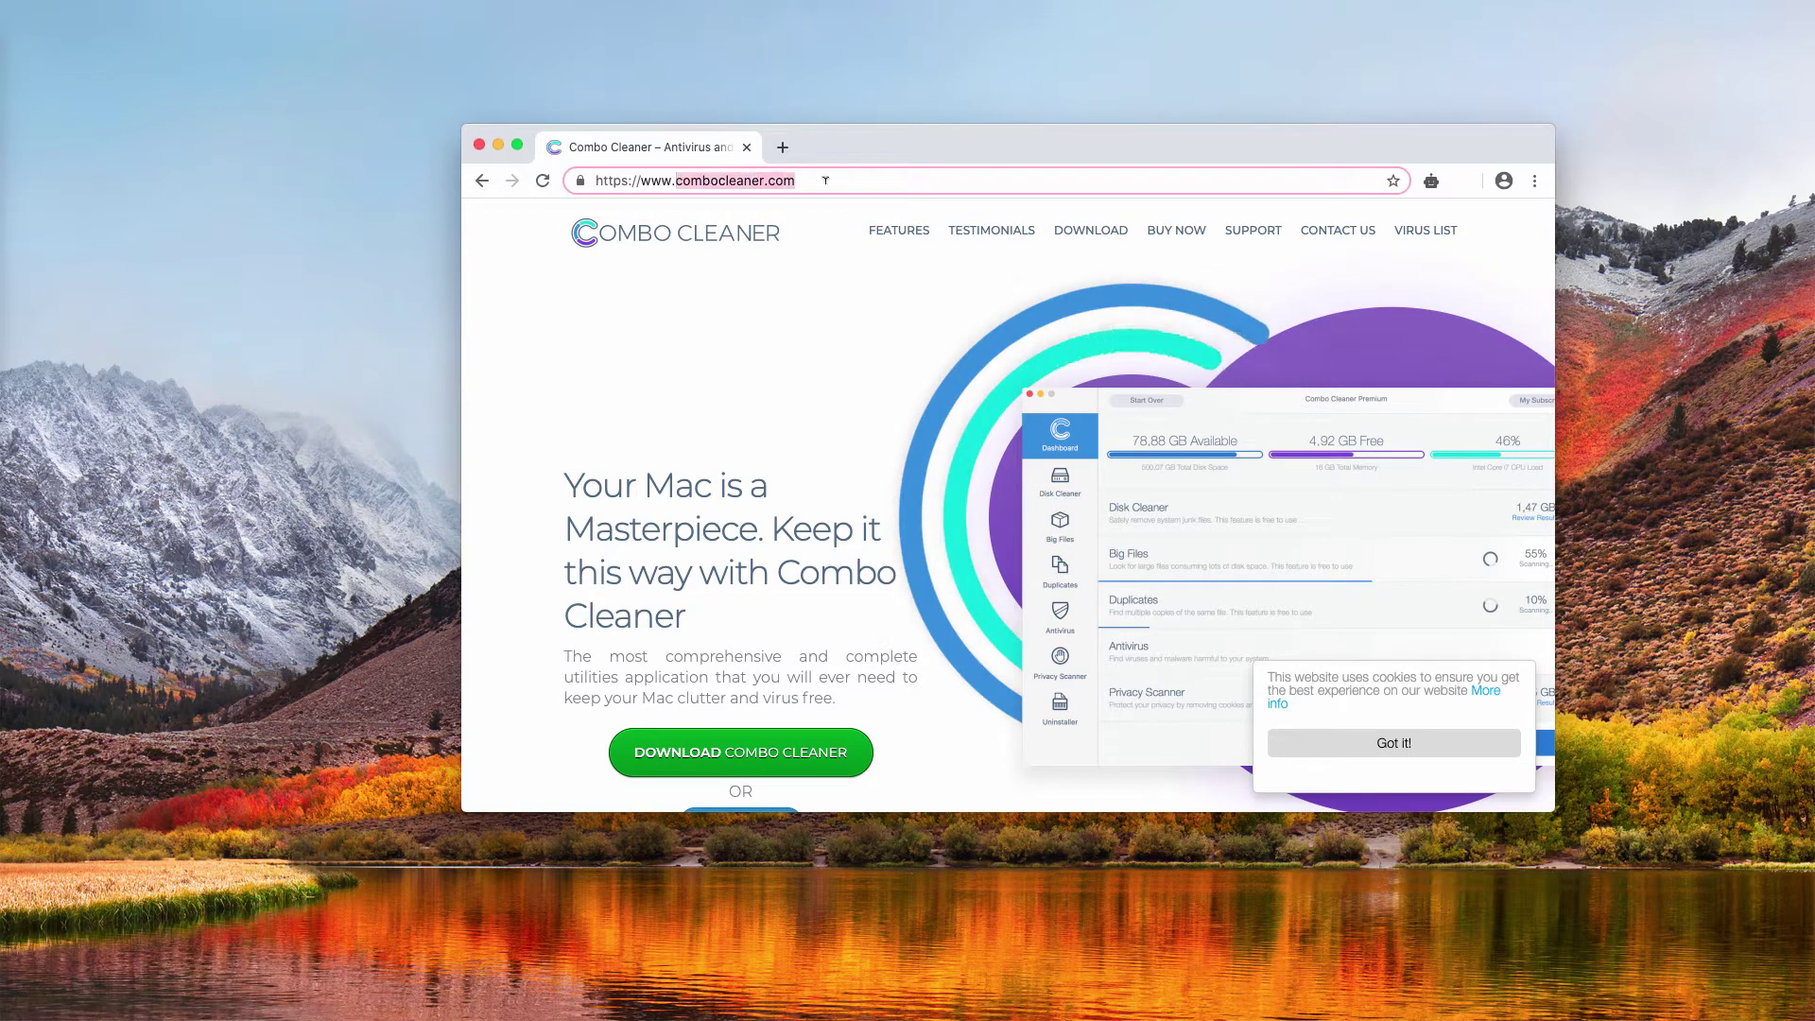
pyautogui.click(797, 181)
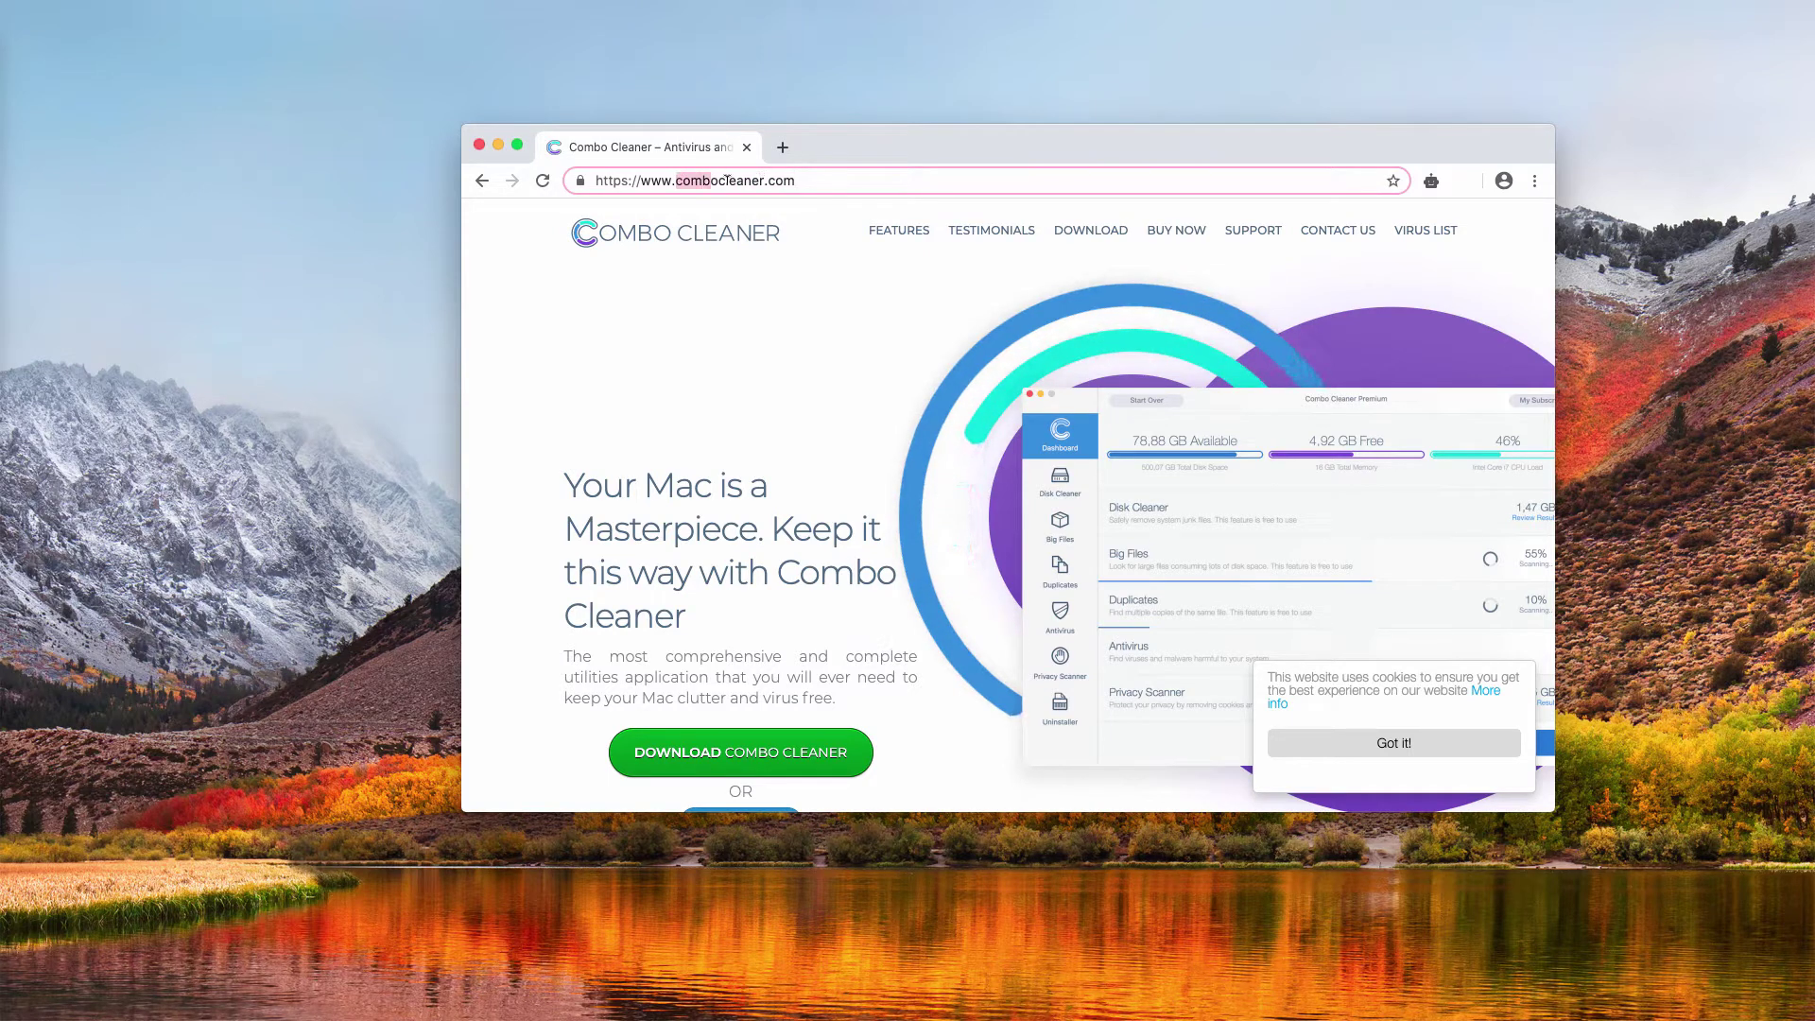
pyautogui.moveTo(677, 179); pyautogui.dragTo(797, 180)
pyautogui.click(797, 181)
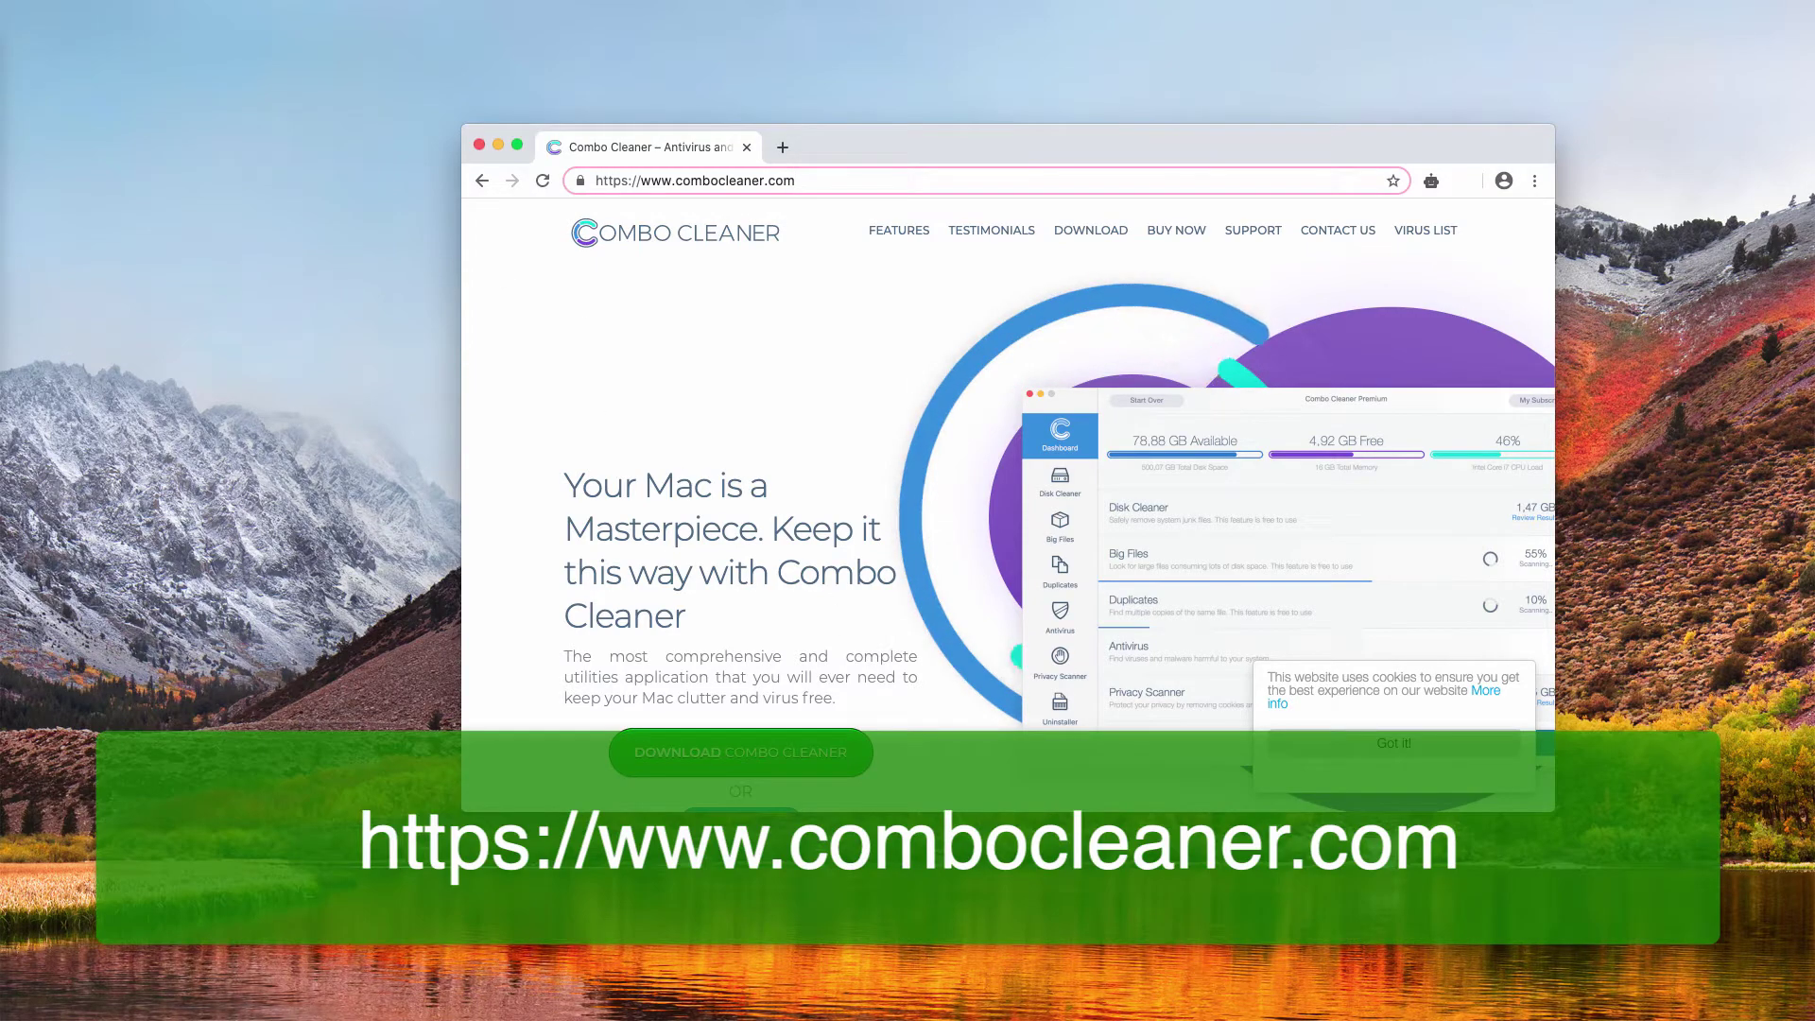
pyautogui.moveTo(1150, 162); pyautogui.dragTo(1005, 168)
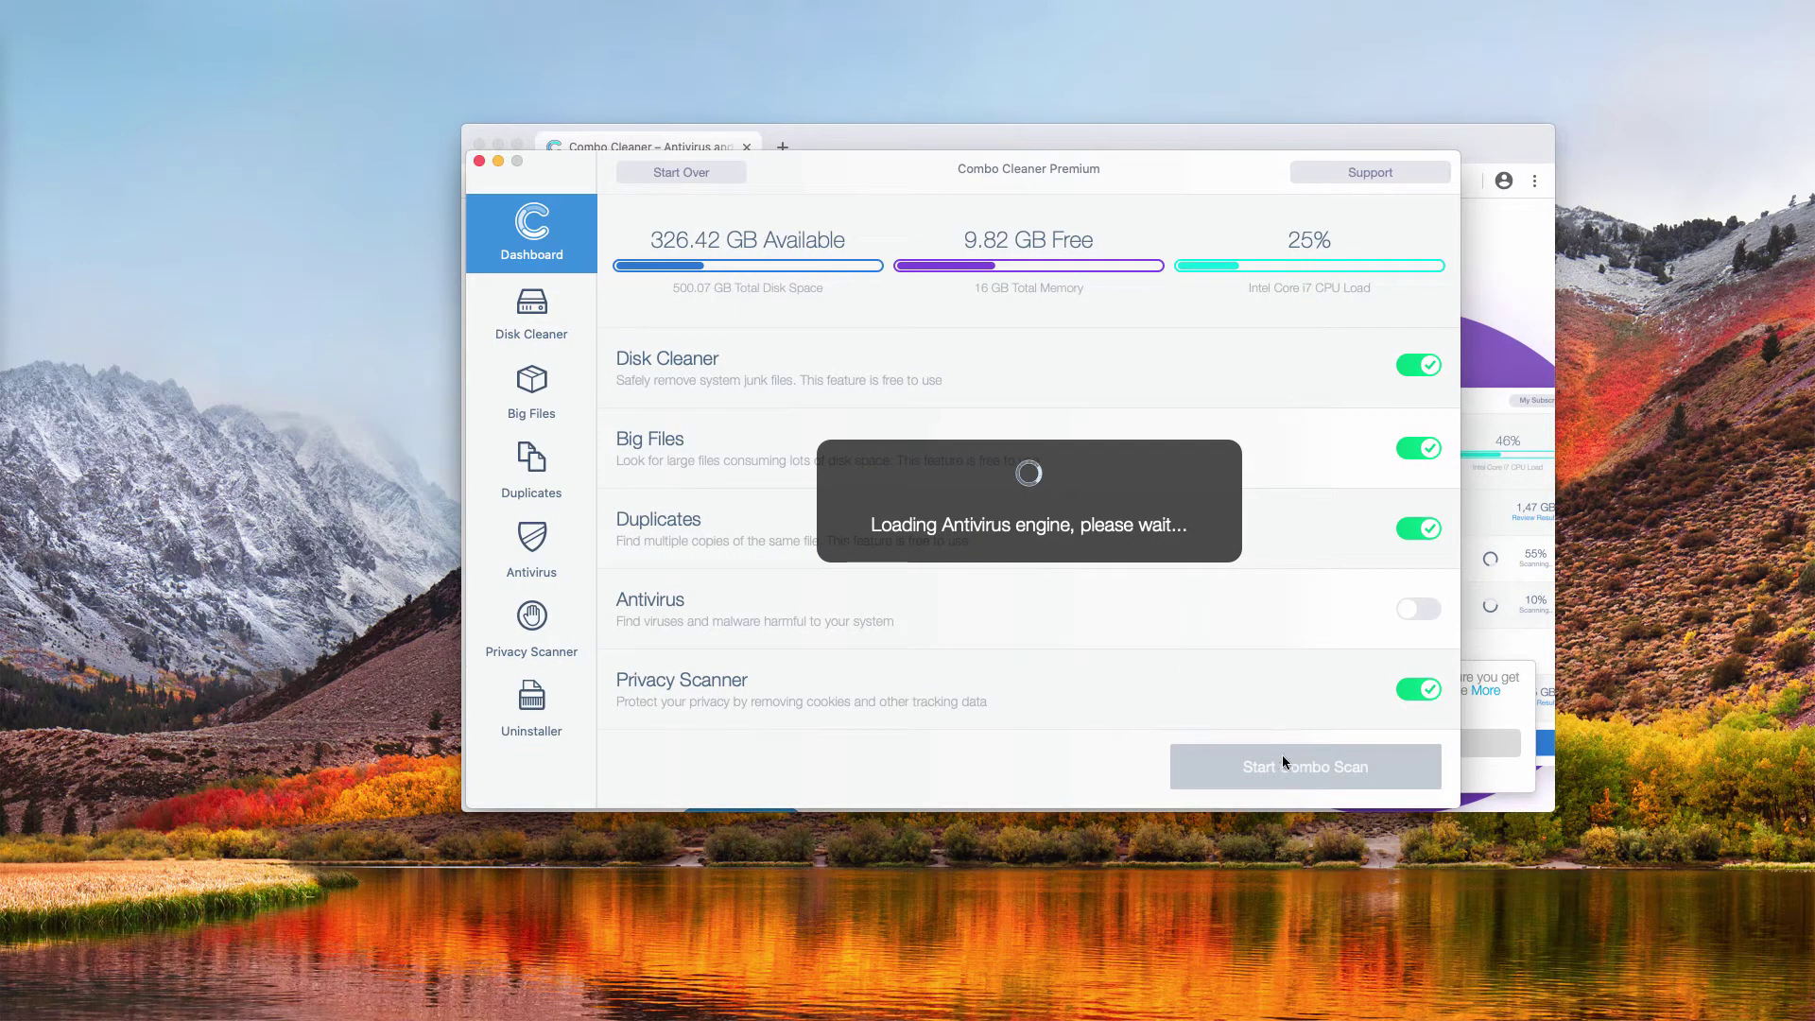
# Step: Start the Combo Scan of the Mac and let it run to completion
pyautogui.click(1291, 769)
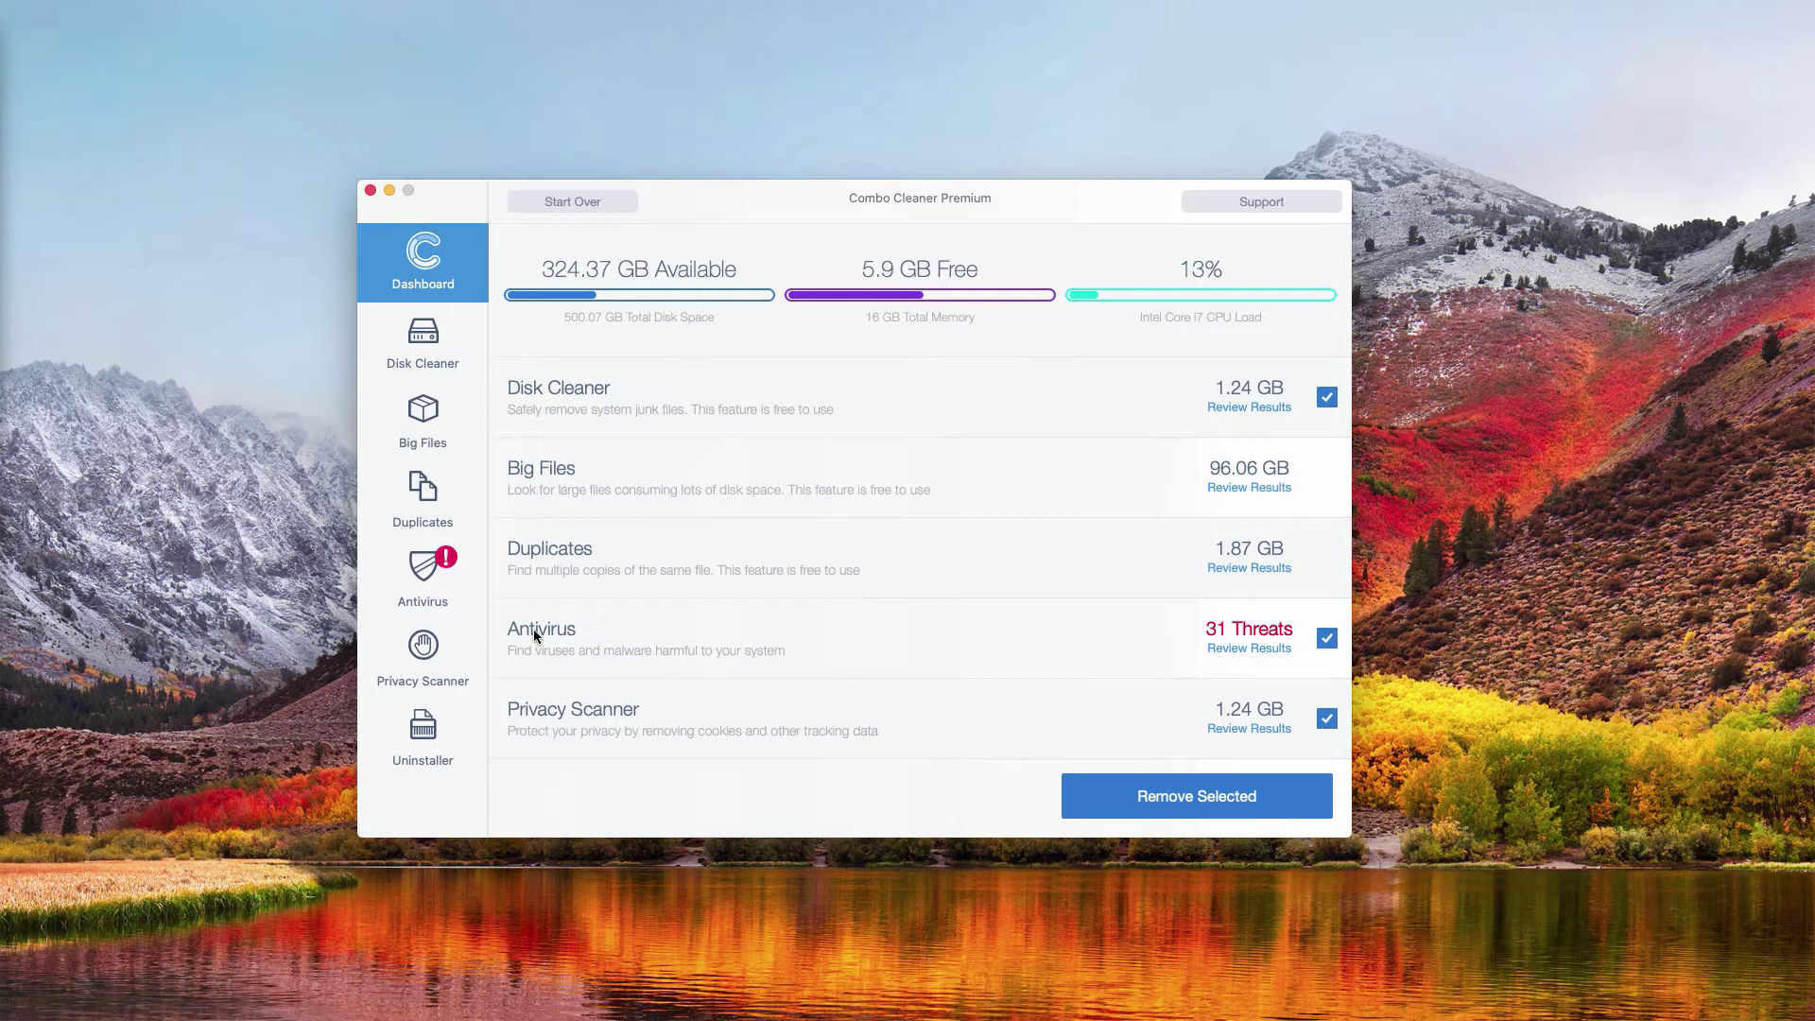
# Step: Open Review Results for the 31 threats in the Antivirus row
pyautogui.click(1257, 657)
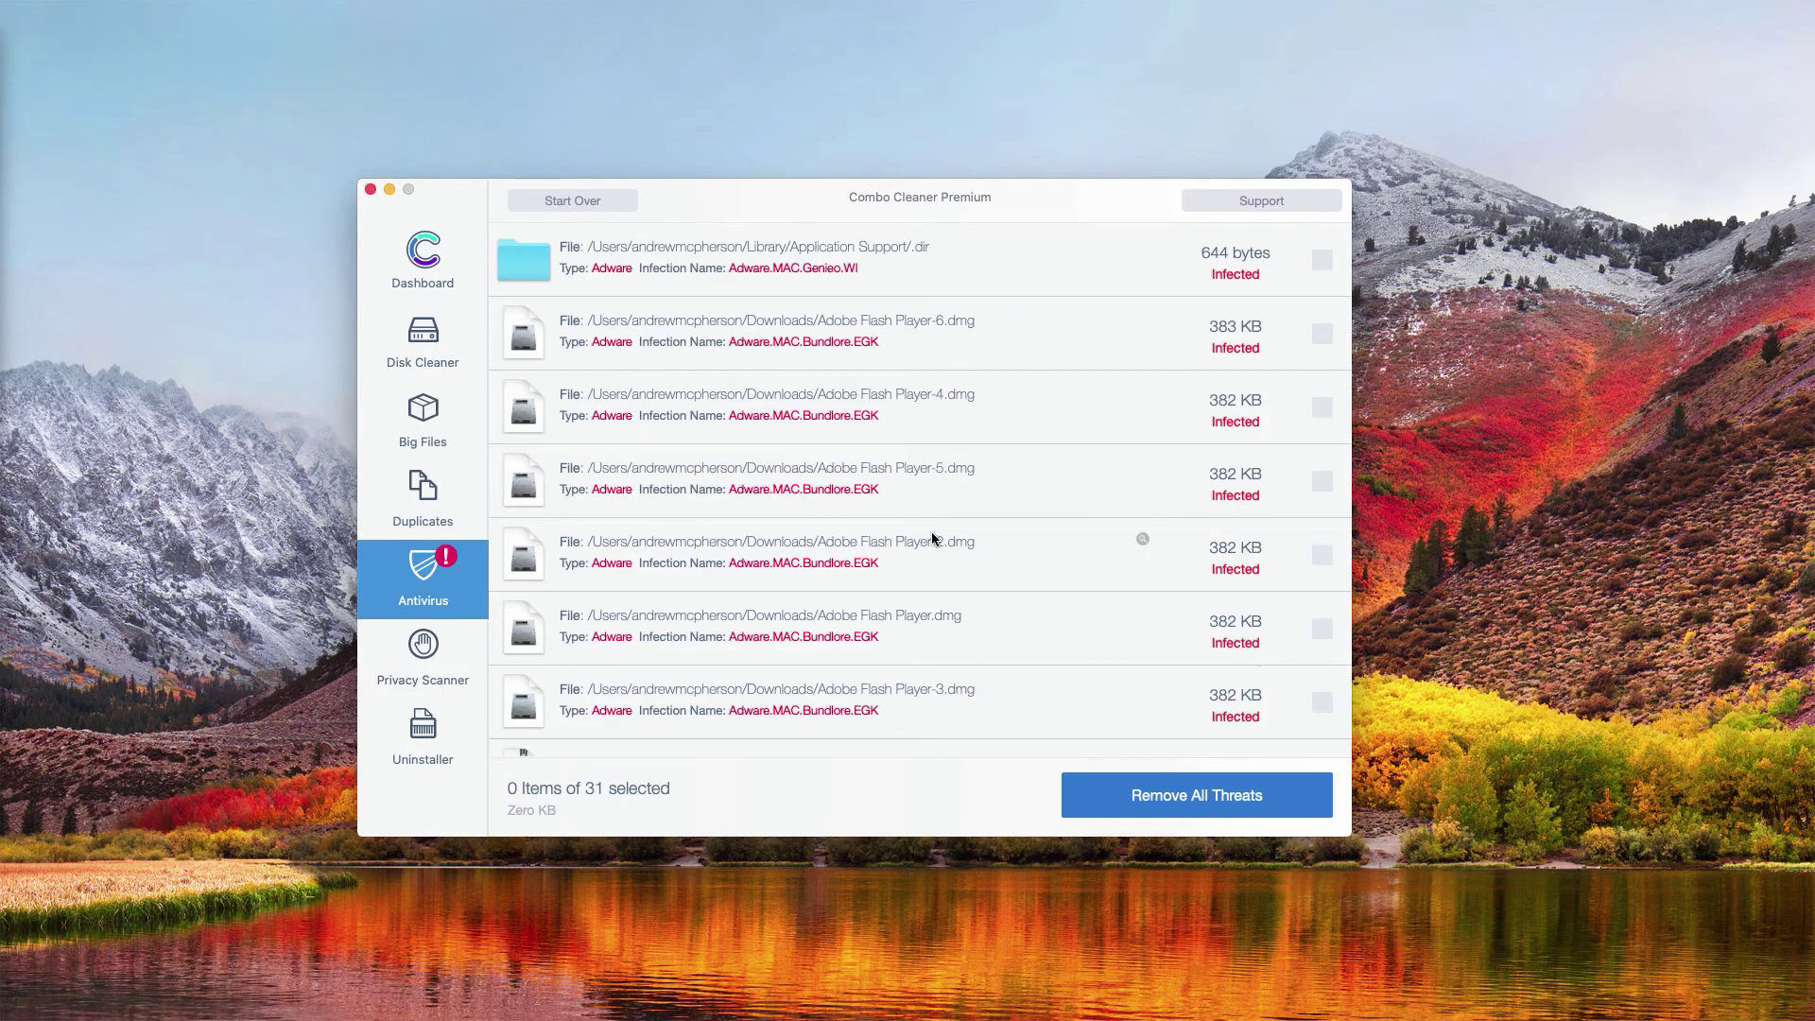
pyautogui.moveTo(816, 262)
pyautogui.scroll(-1, 816, 266)
pyautogui.scroll(1, 815, 270)
pyautogui.click(1144, 246)
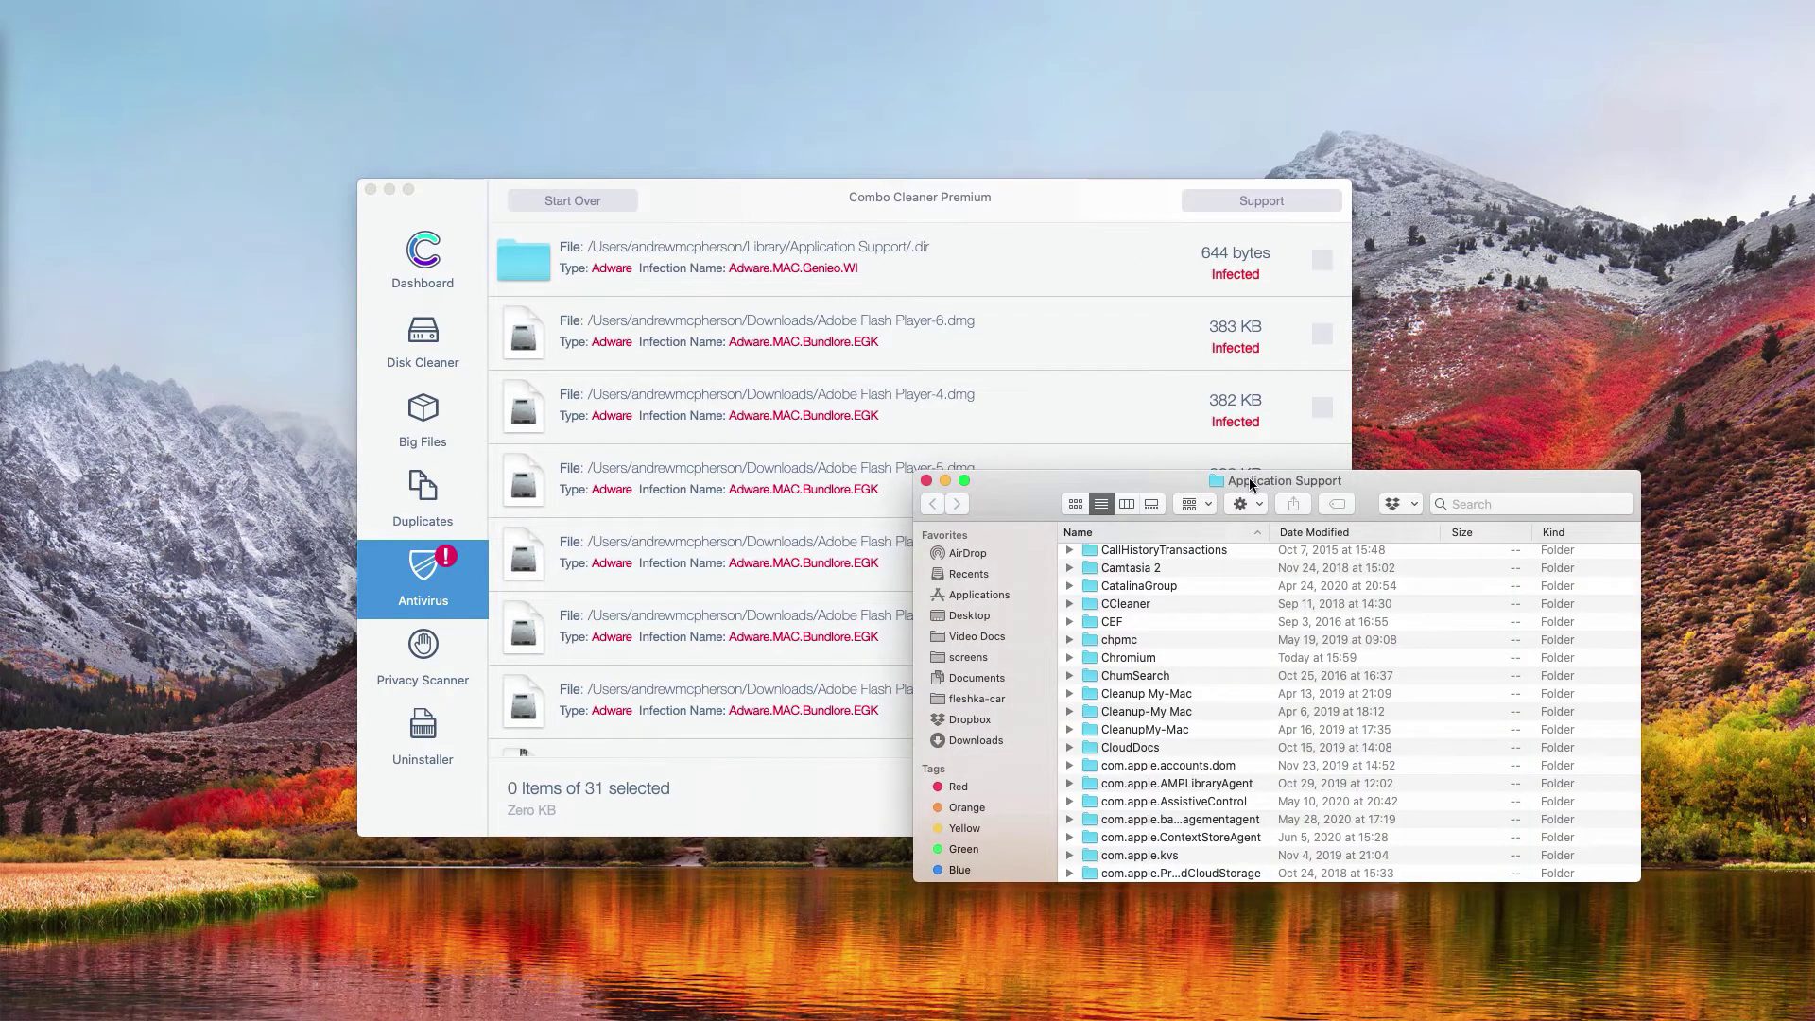
pyautogui.moveTo(1251, 486); pyautogui.dragTo(1240, 454)
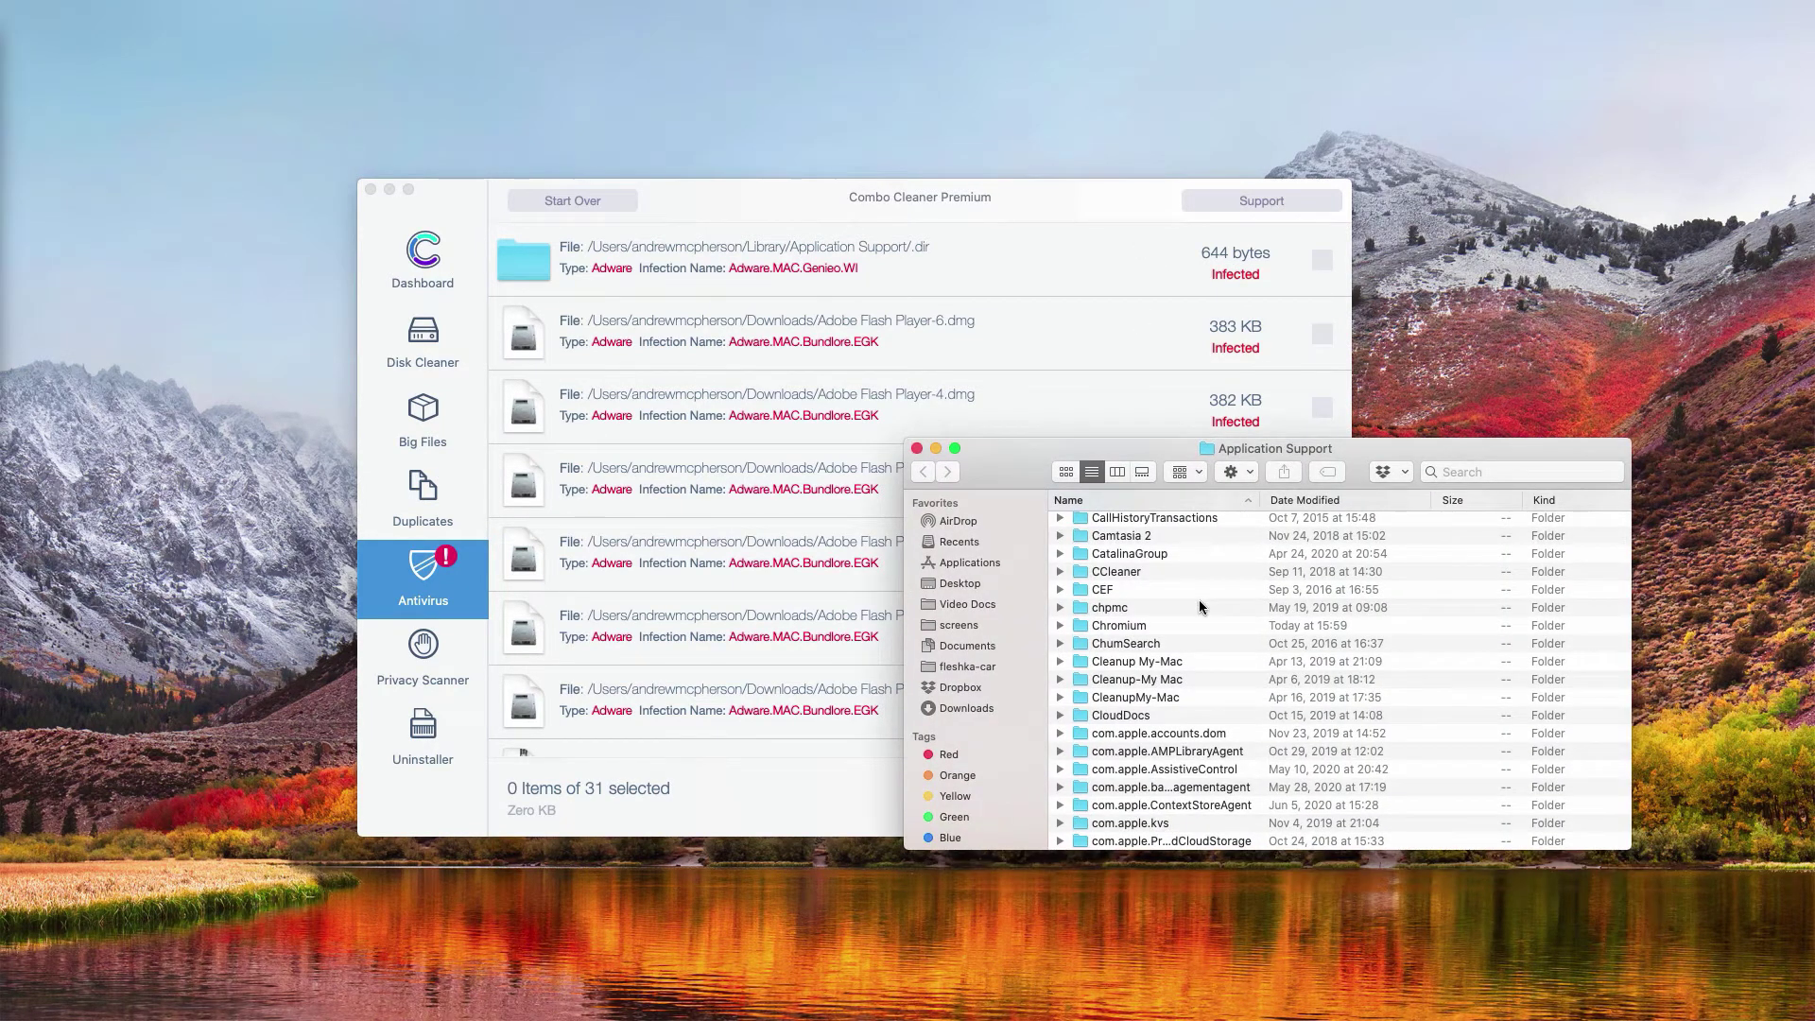
pyautogui.scroll(-5, 1200, 608)
pyautogui.scroll(-5, 1199, 624)
pyautogui.scroll(-5, 1202, 640)
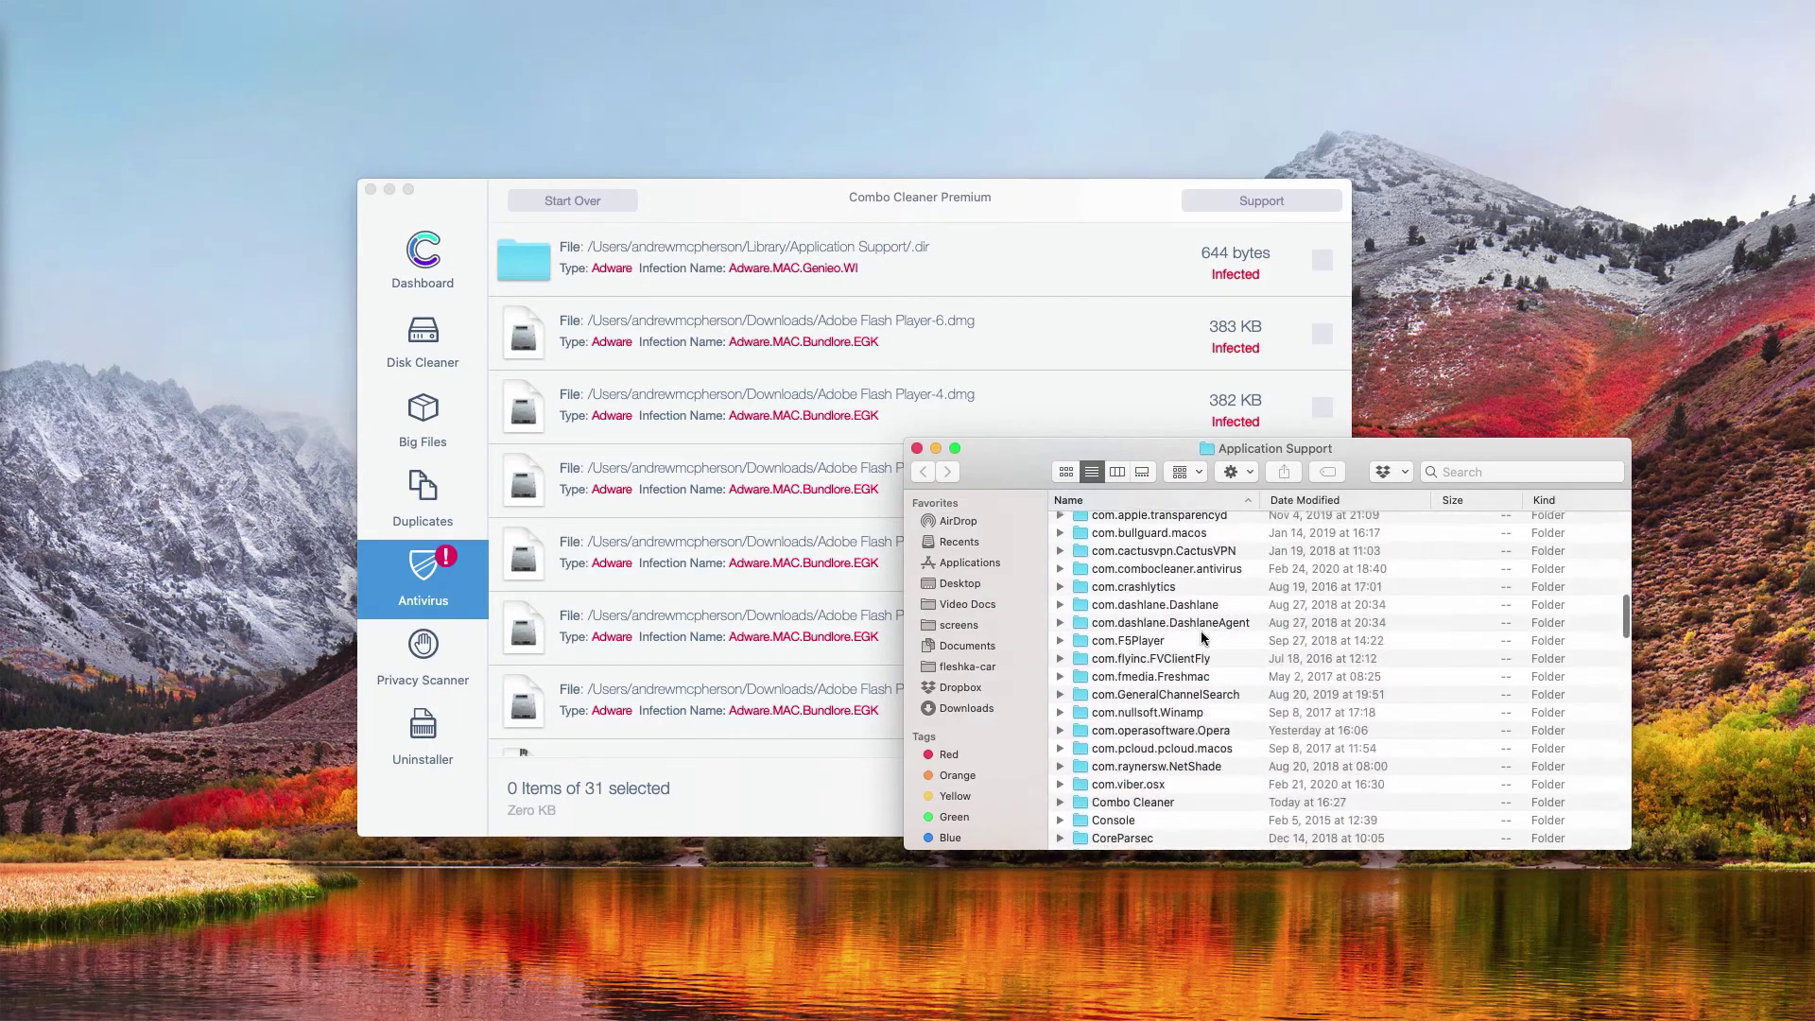
pyautogui.scroll(5, 1201, 639)
pyautogui.scroll(5, 1175, 612)
pyautogui.scroll(3, 1121, 559)
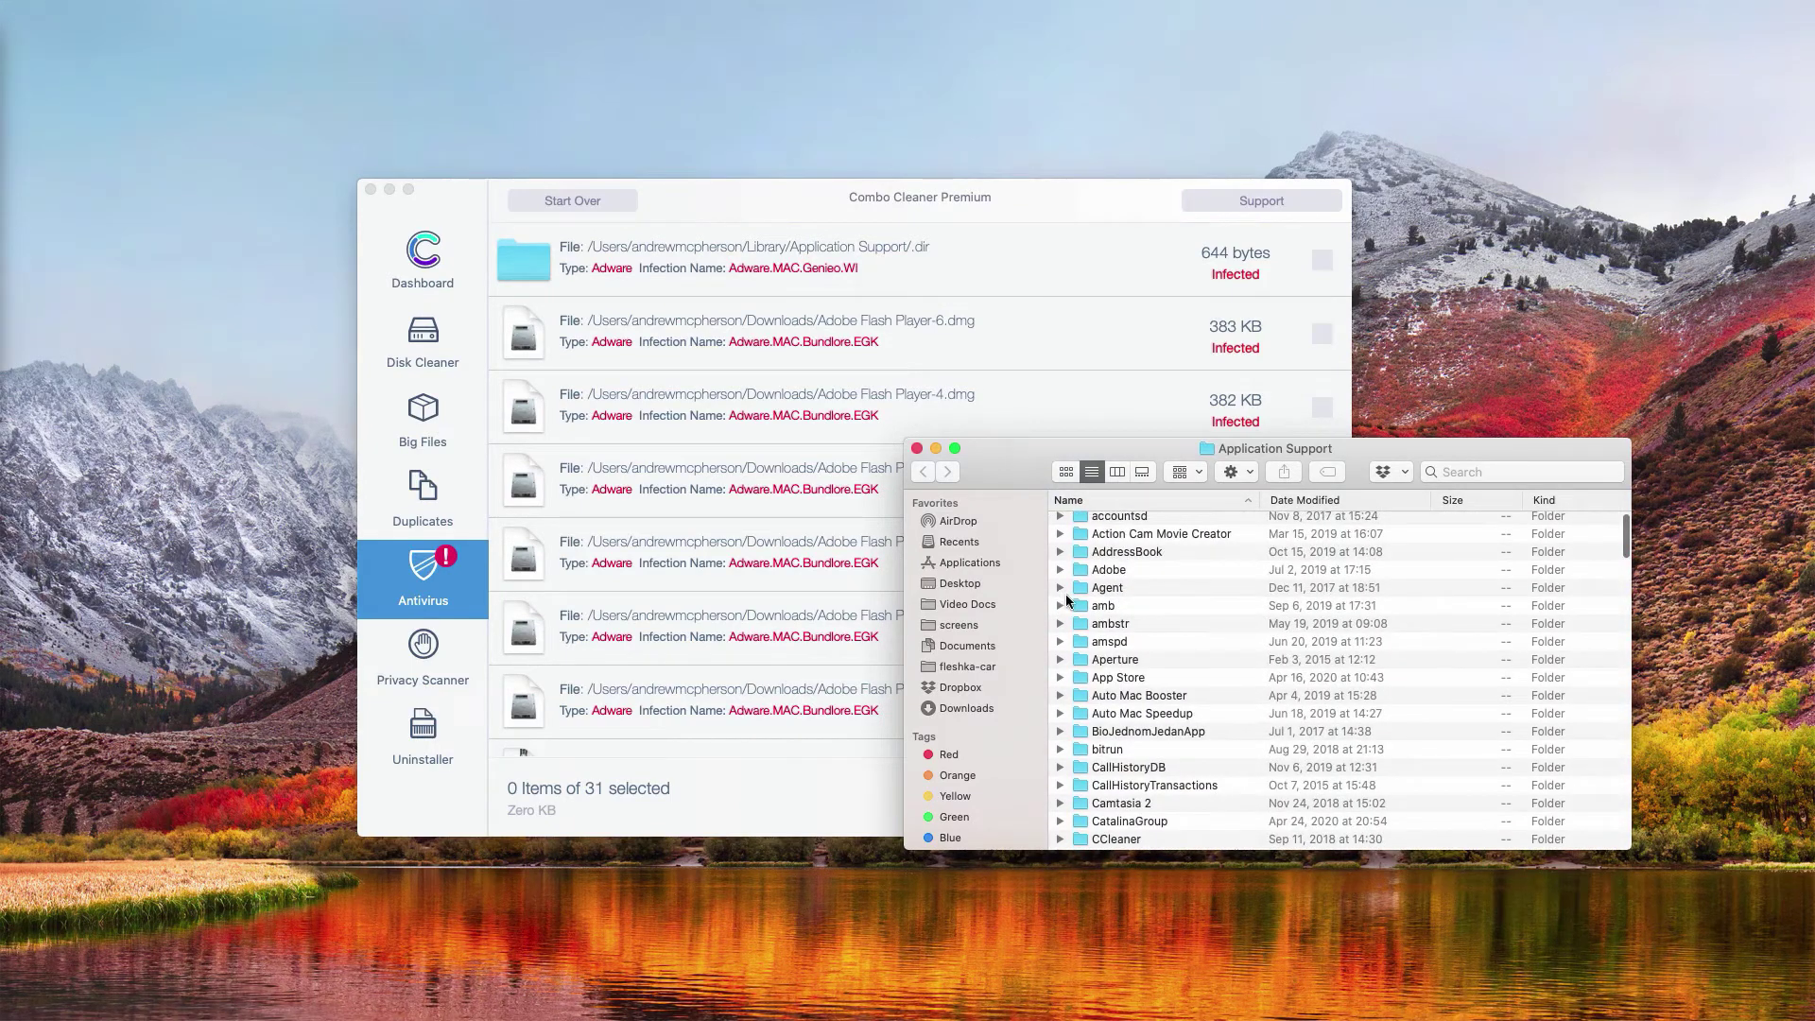
pyautogui.click(918, 449)
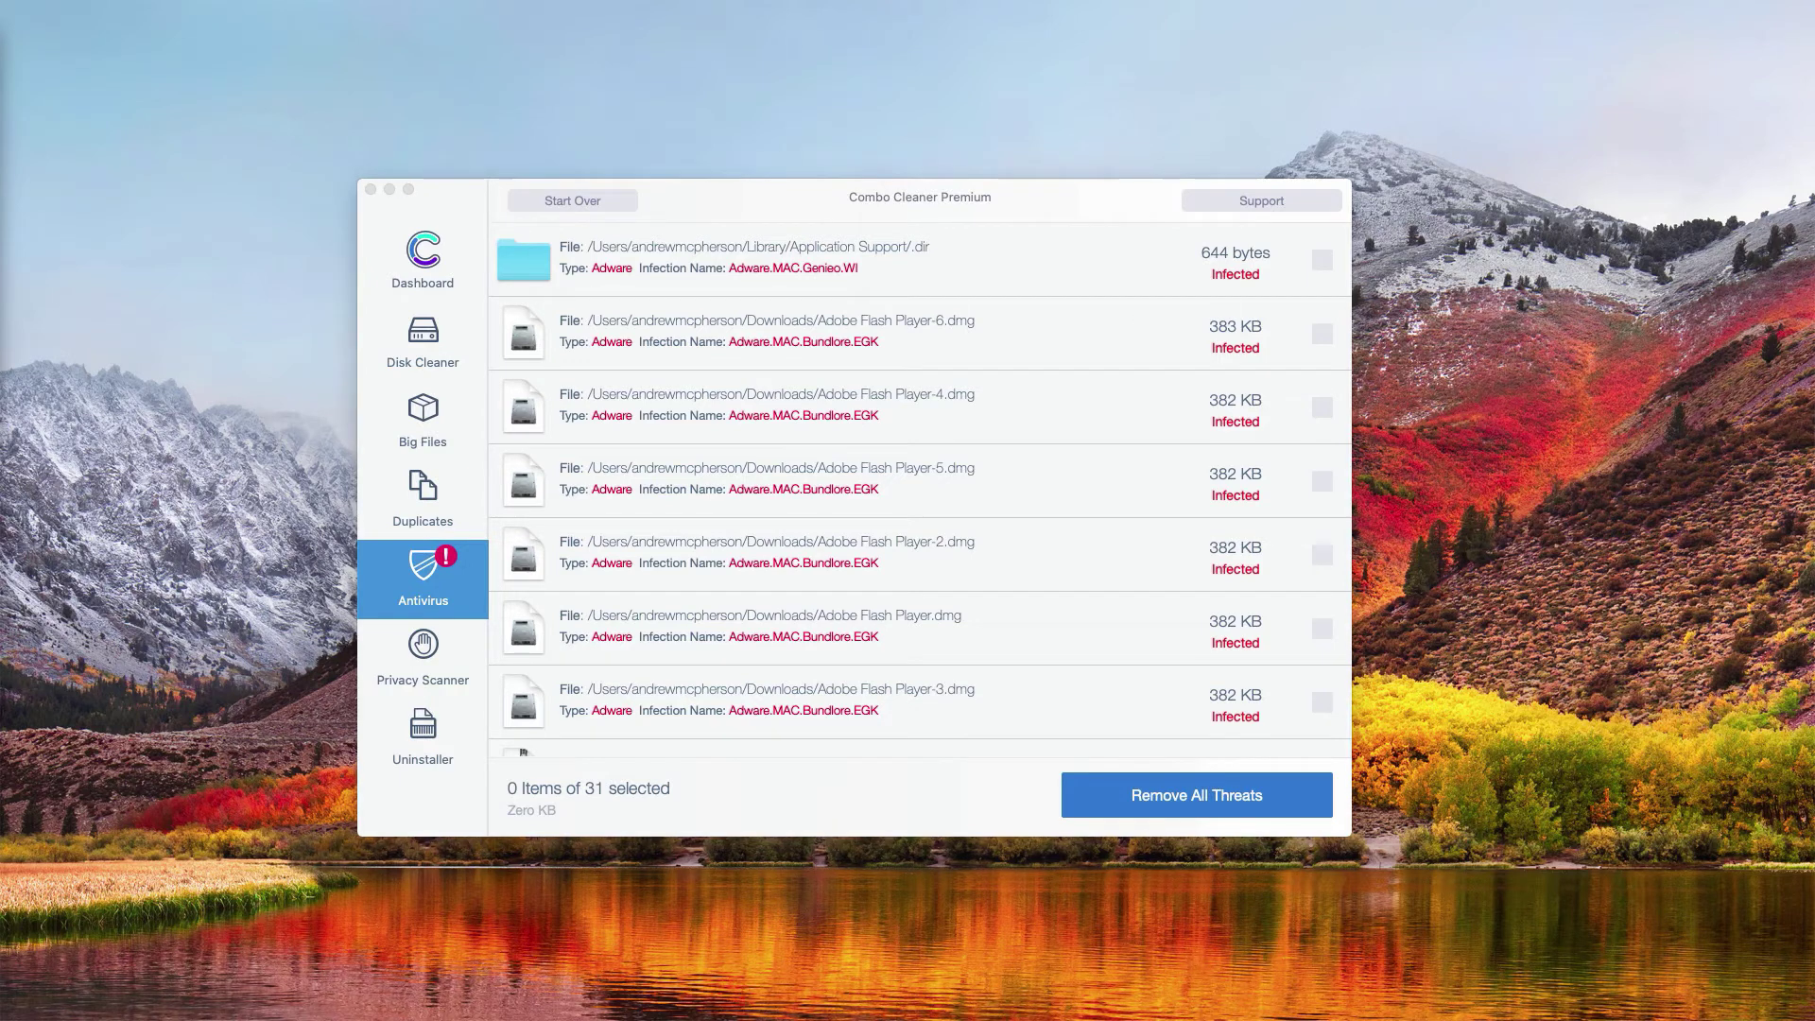
# Step: Trash Adobe Flash Player-6.dmg from Downloads, then close the Downloads window
pyautogui.moveTo(468, 137); pyautogui.dragTo(981, 193)
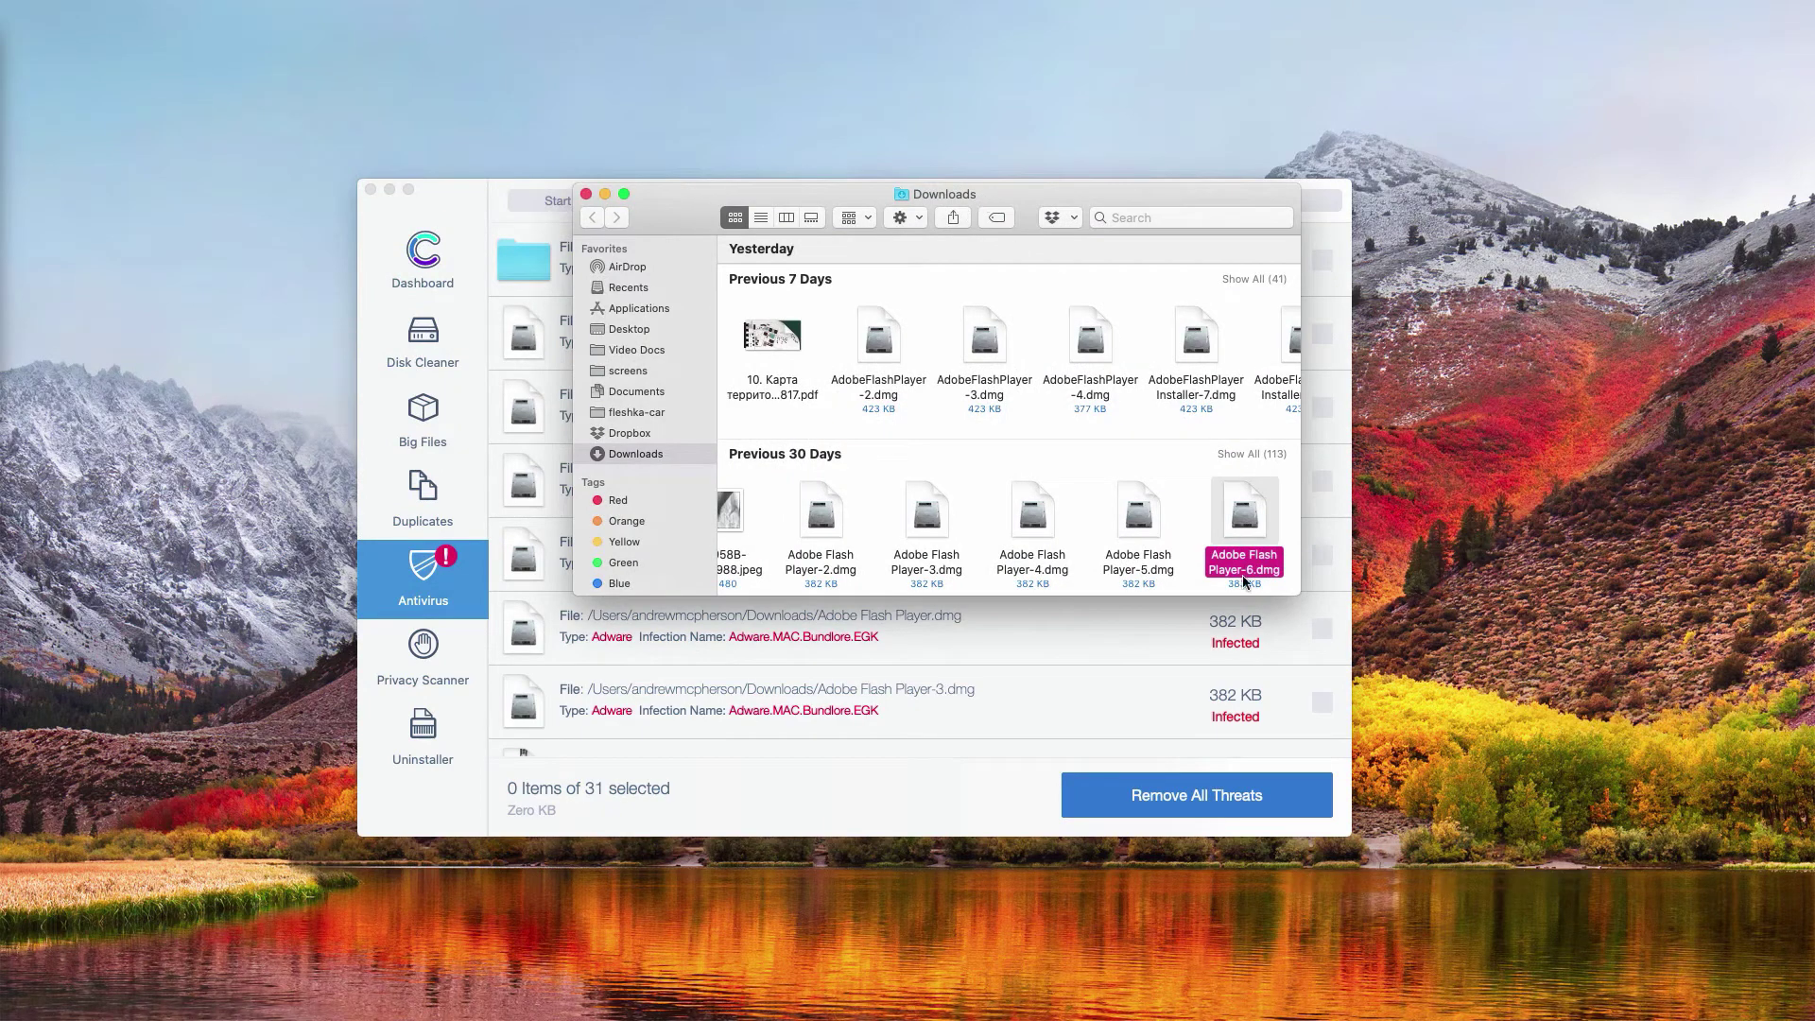
pyautogui.rightClick(1245, 524)
pyautogui.click(1291, 546)
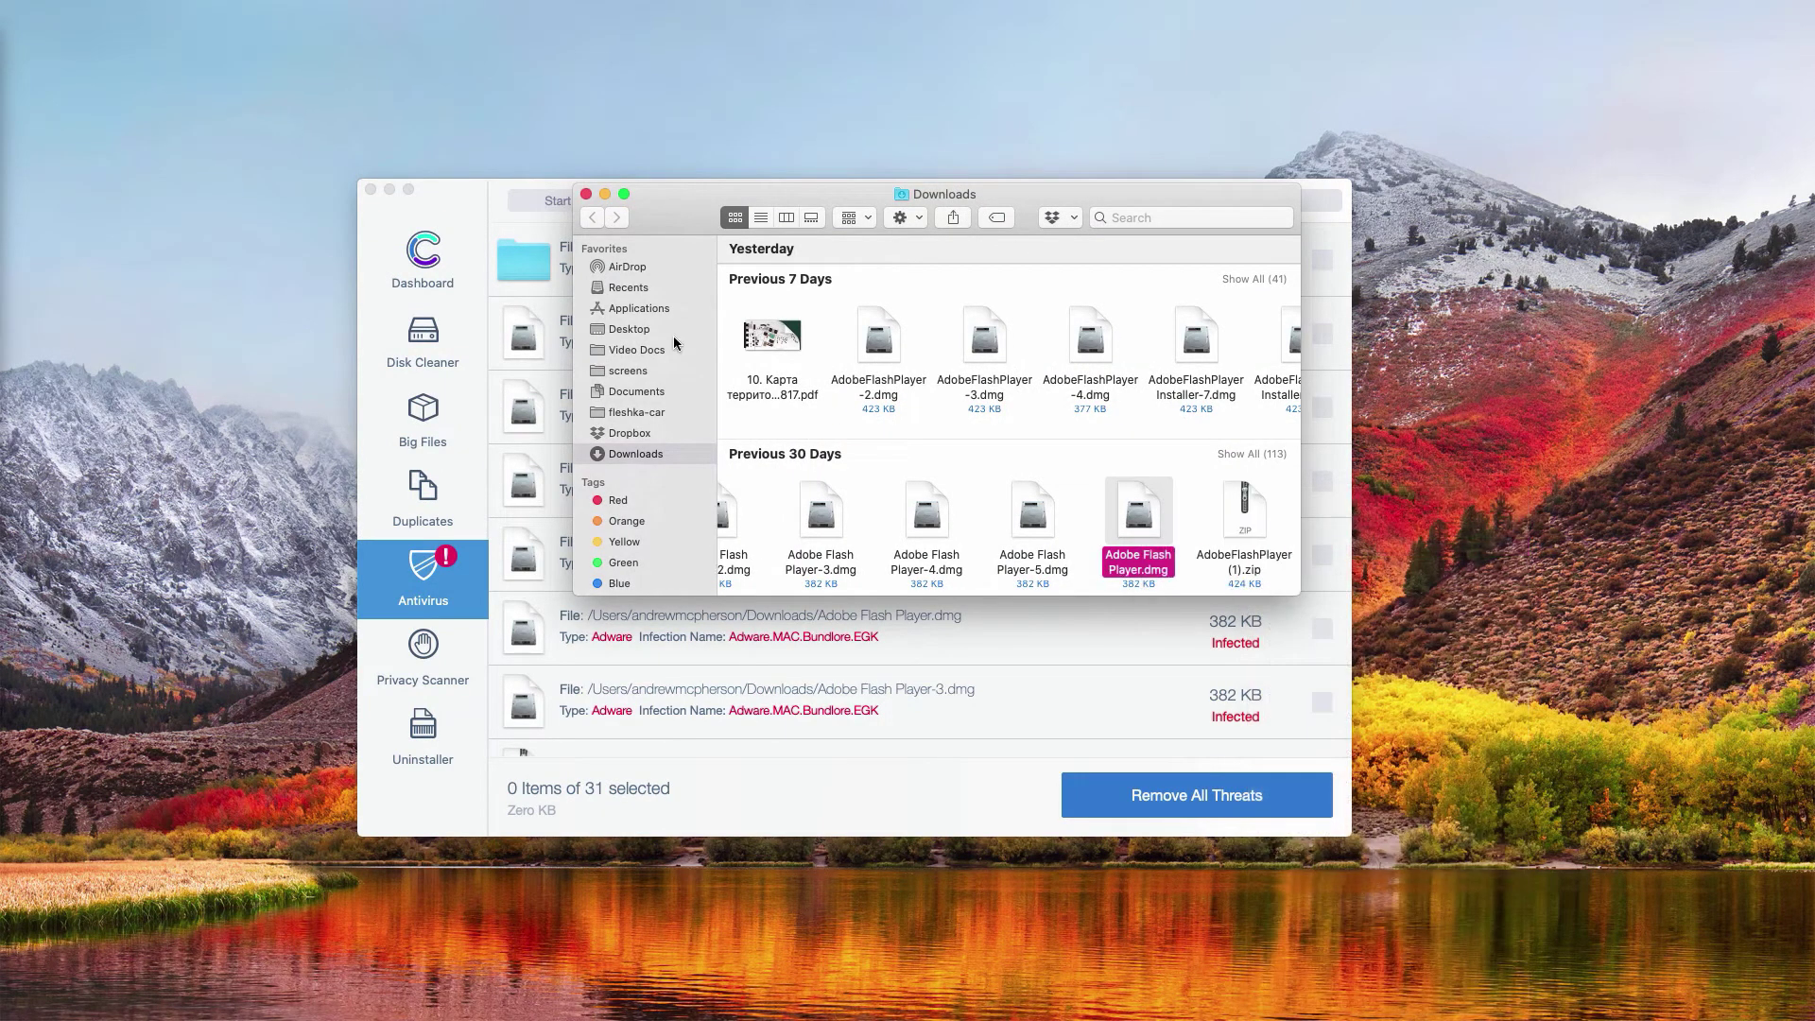
pyautogui.click(586, 195)
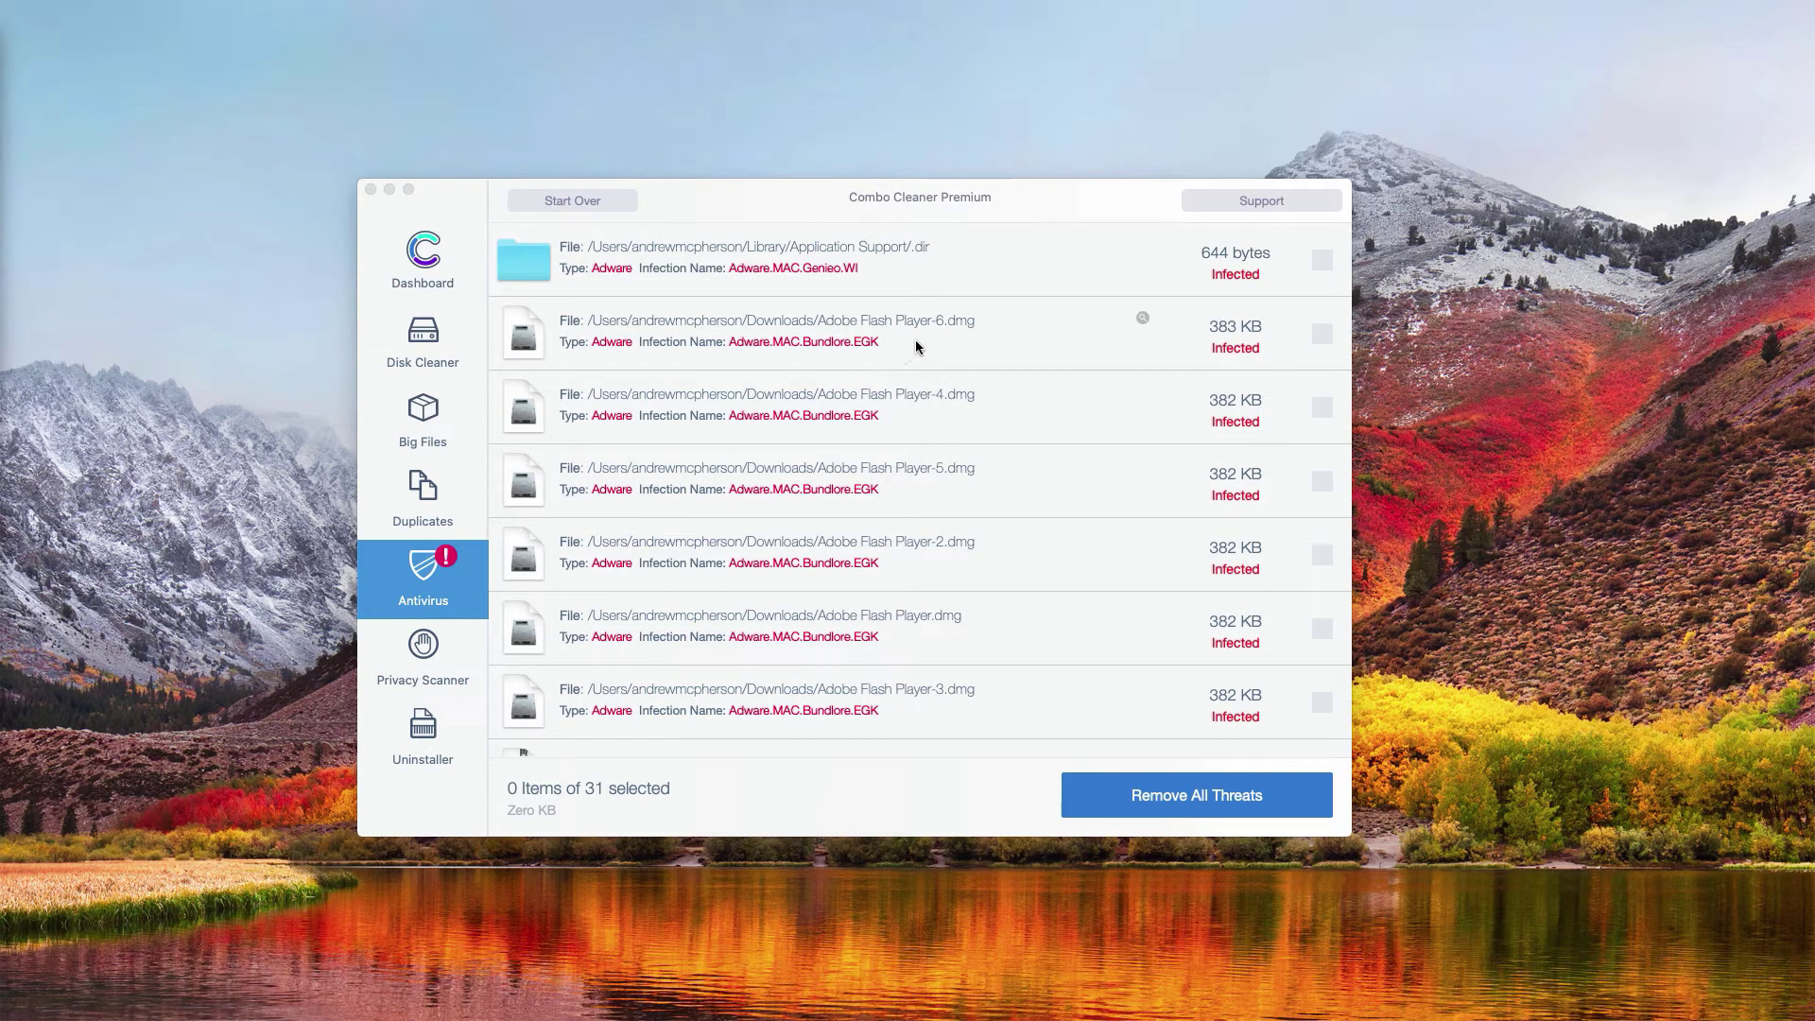
pyautogui.click(1006, 209)
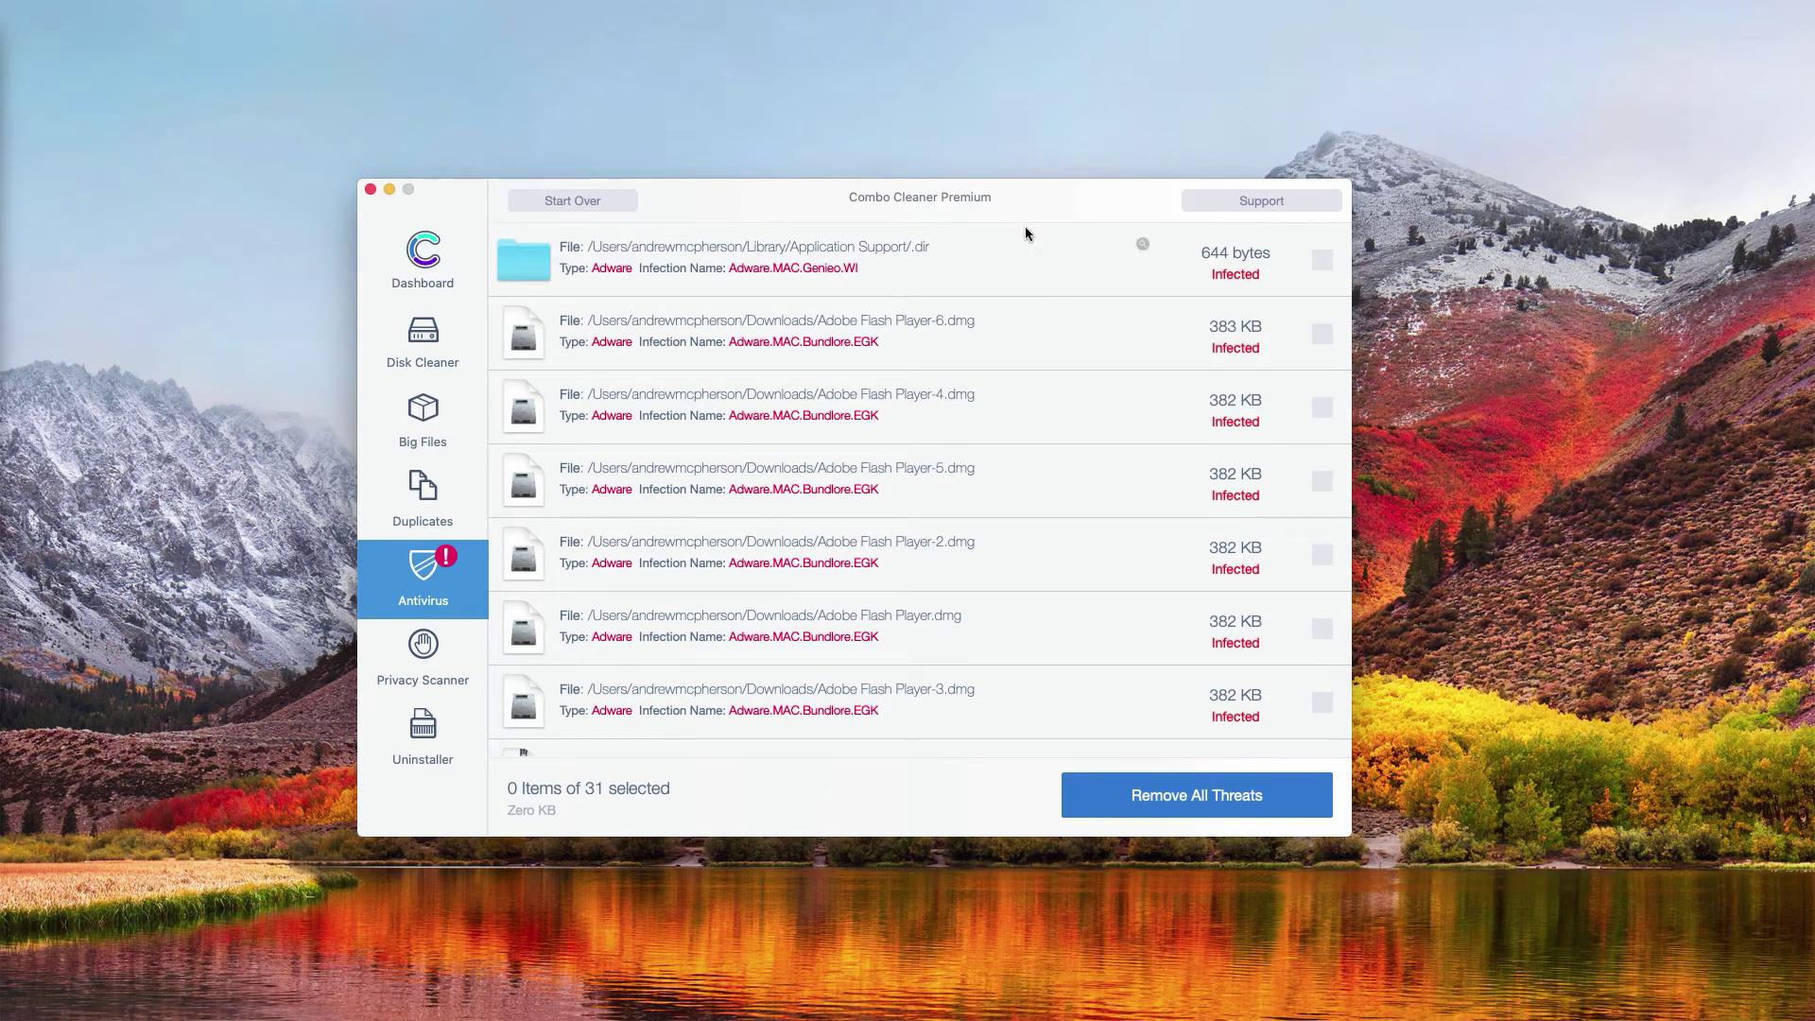